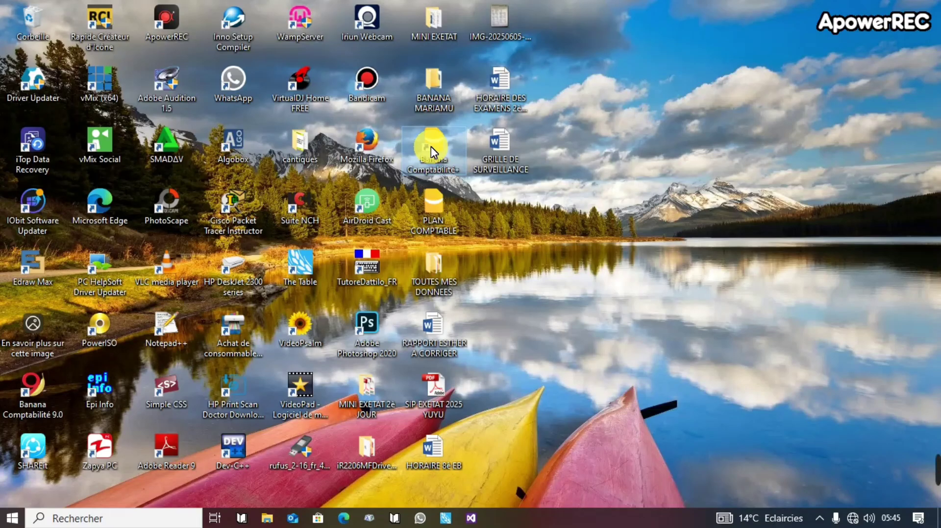
# Launch Banana Comptabilité+ from its desktop shortcut.
pyautogui.doubleClick(456, 156)
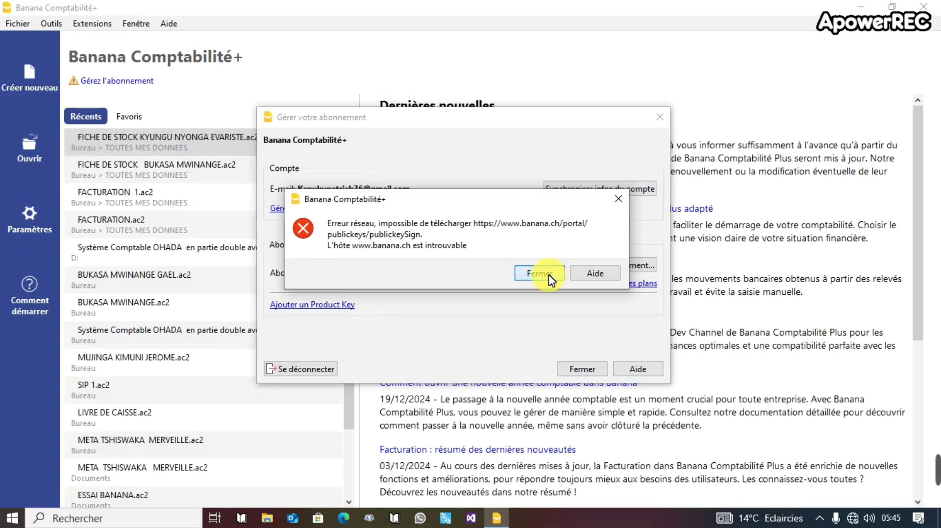
# Dismiss the network error, skip the auto-recovery file and close the subscription window.
pyautogui.click(550, 276)
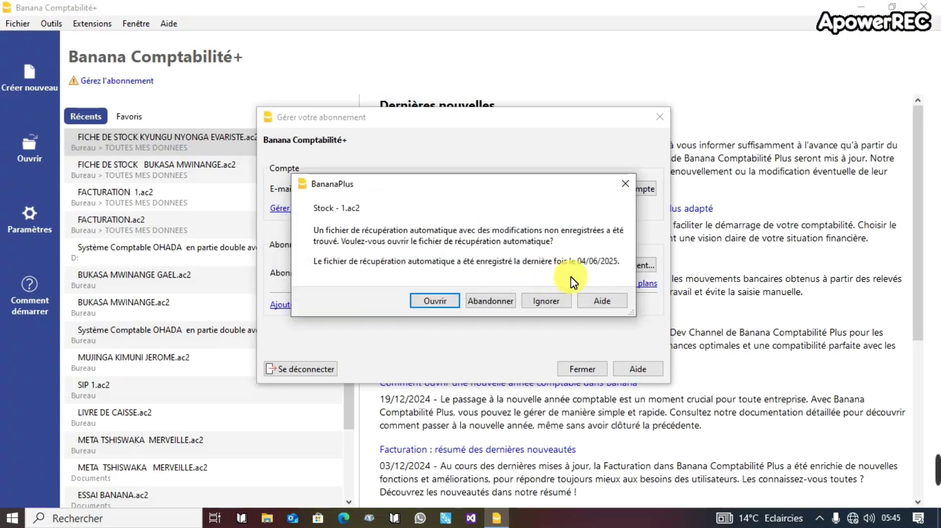
pyautogui.click(555, 308)
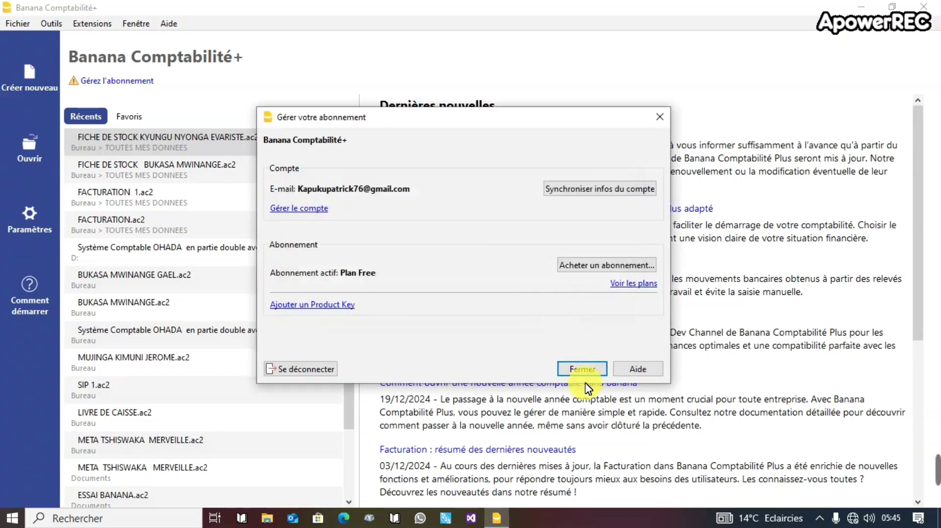
pyautogui.click(581, 369)
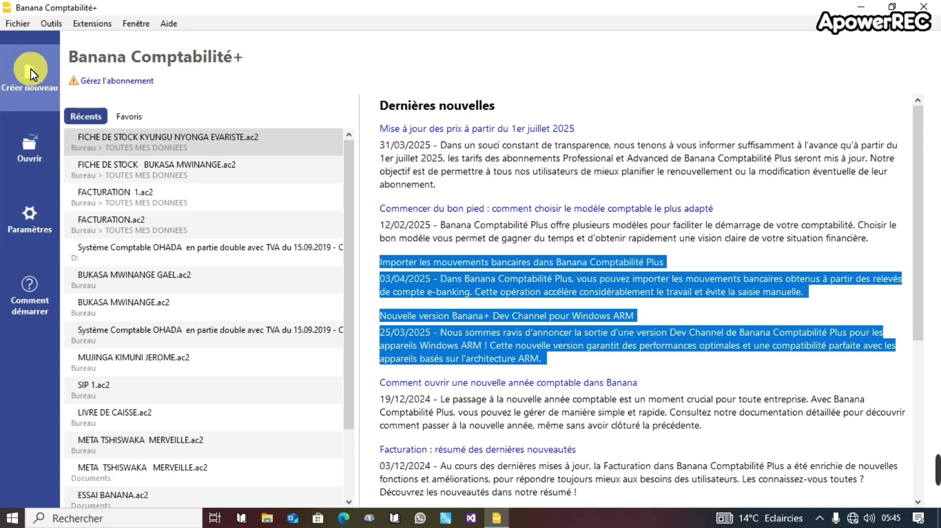
# Create a new file from the empty Stock template, dismissing the host-not-found error.
pyautogui.click(33, 90)
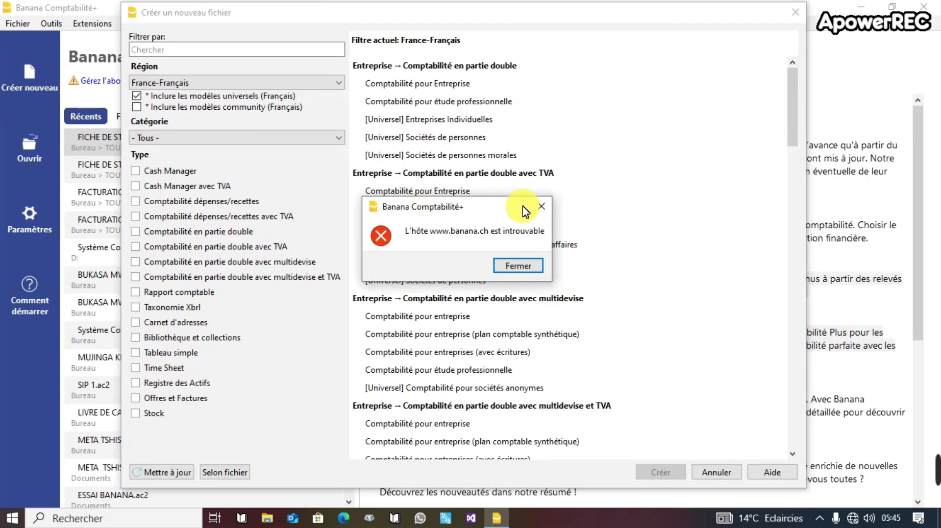
pyautogui.click(542, 205)
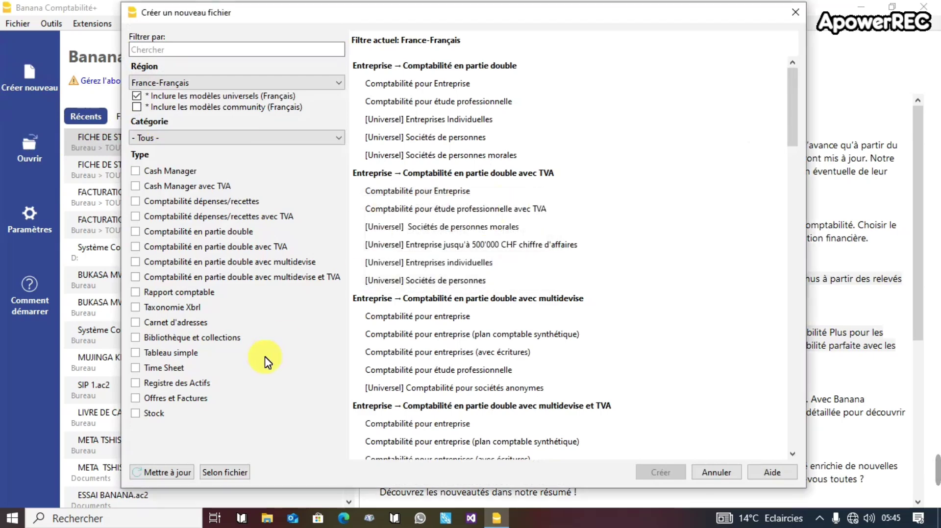
pyautogui.click(161, 415)
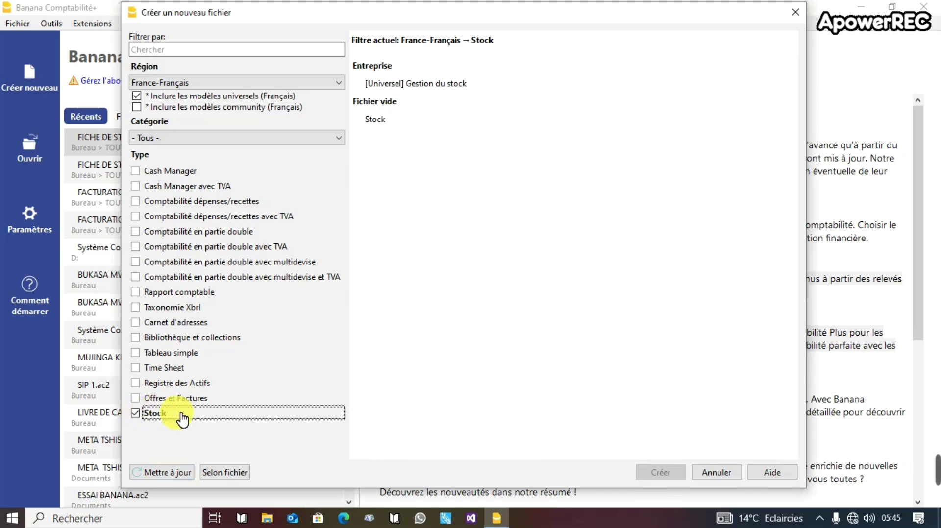
pyautogui.click(373, 128)
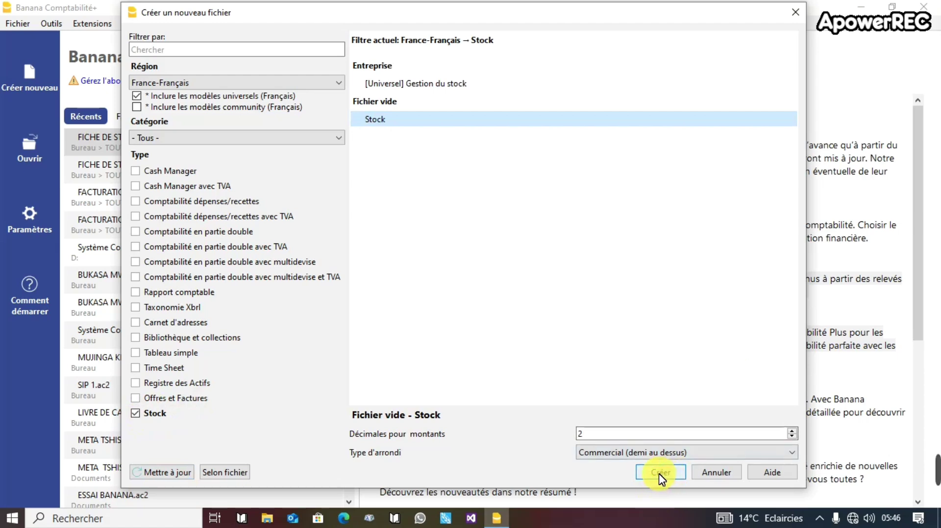
pyautogui.click(659, 475)
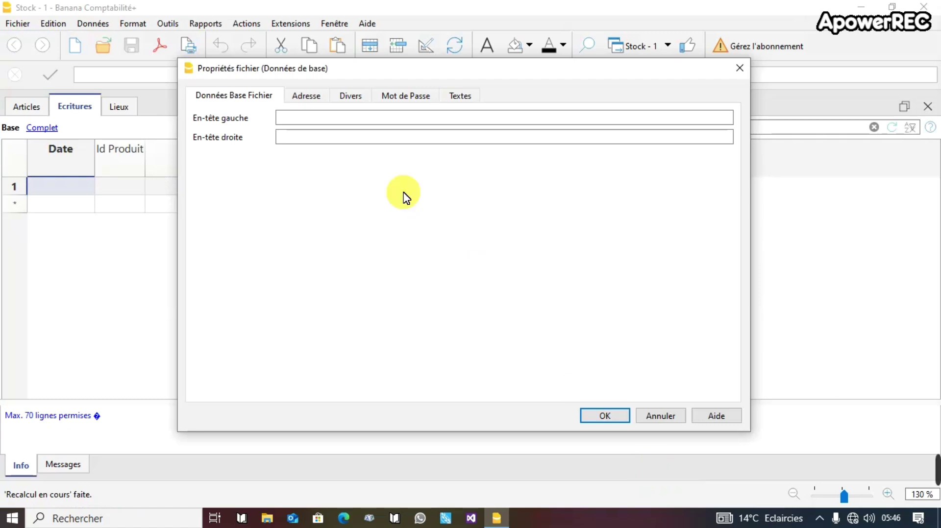
# Fill in the left page header and enter a phone number as the right page header.
pyautogui.click(312, 120)
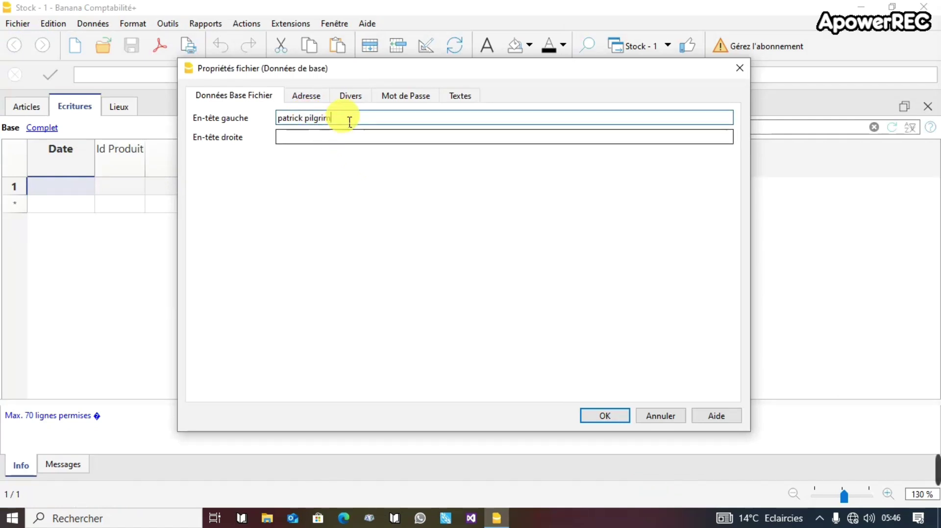
pyautogui.click(347, 143)
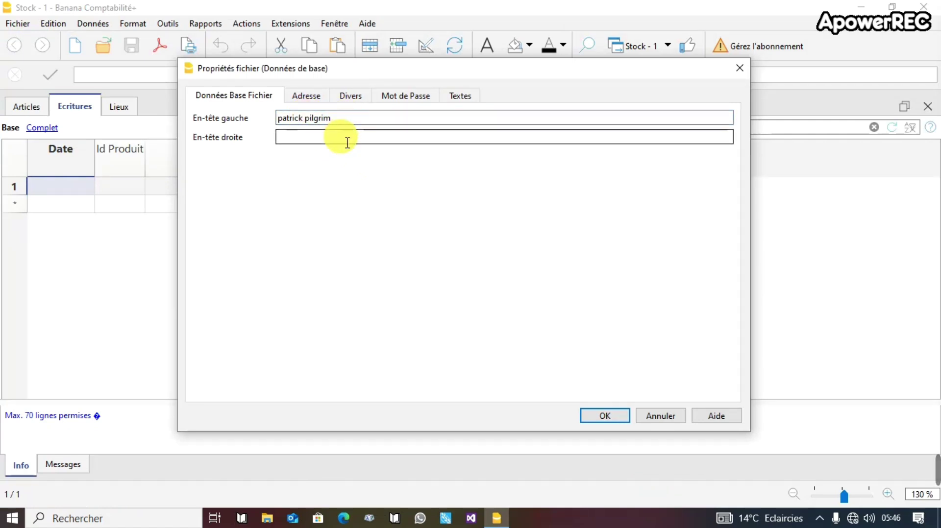
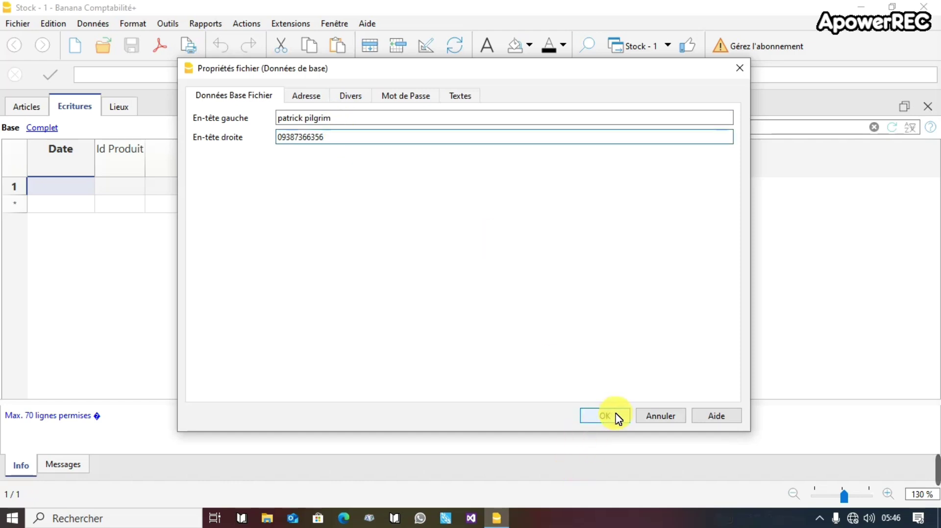
# On the Adresse tab, enter the company name, first name and family name, then confirm.
pyautogui.click(307, 98)
pyautogui.click(318, 121)
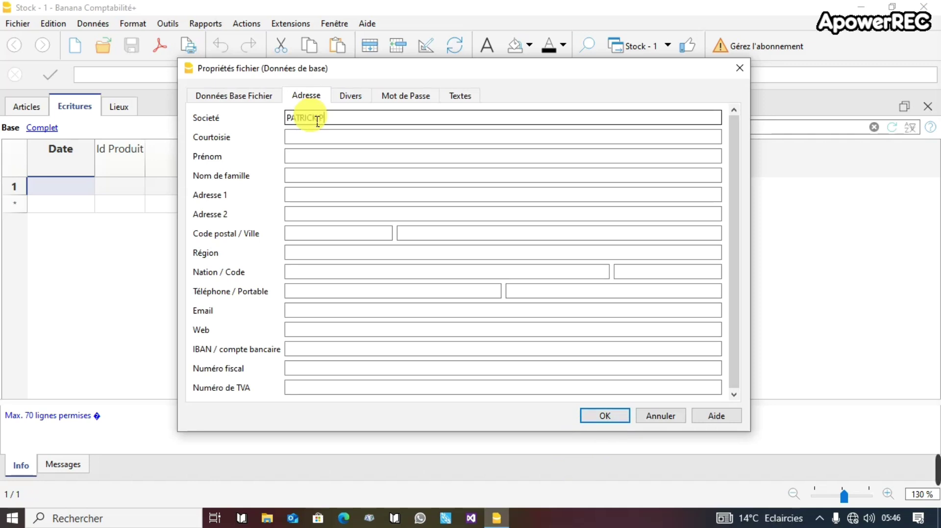
pyautogui.click(328, 144)
pyautogui.click(329, 157)
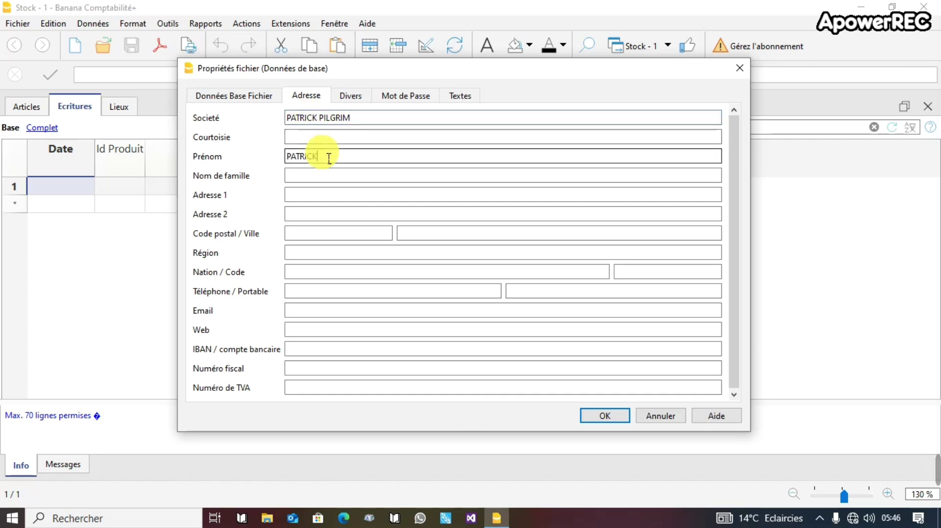
pyautogui.click(330, 180)
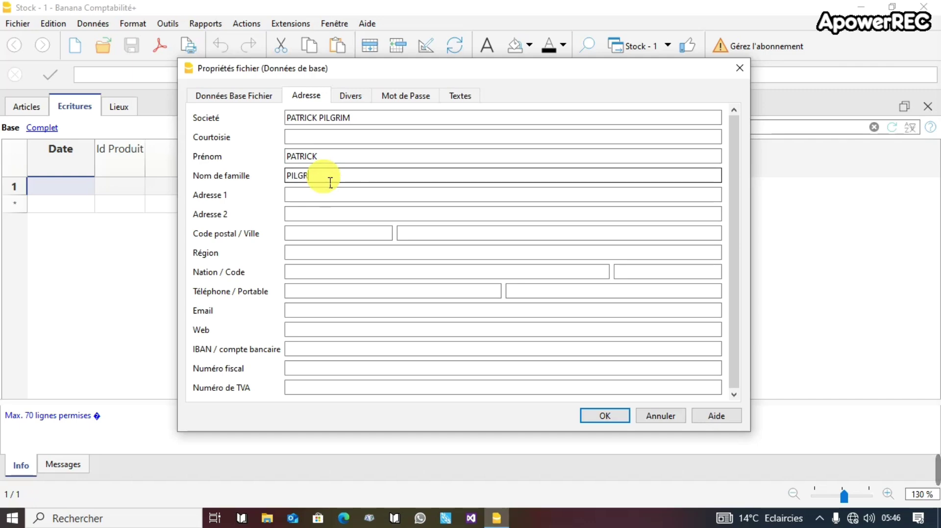
pyautogui.write('PILGRIM')
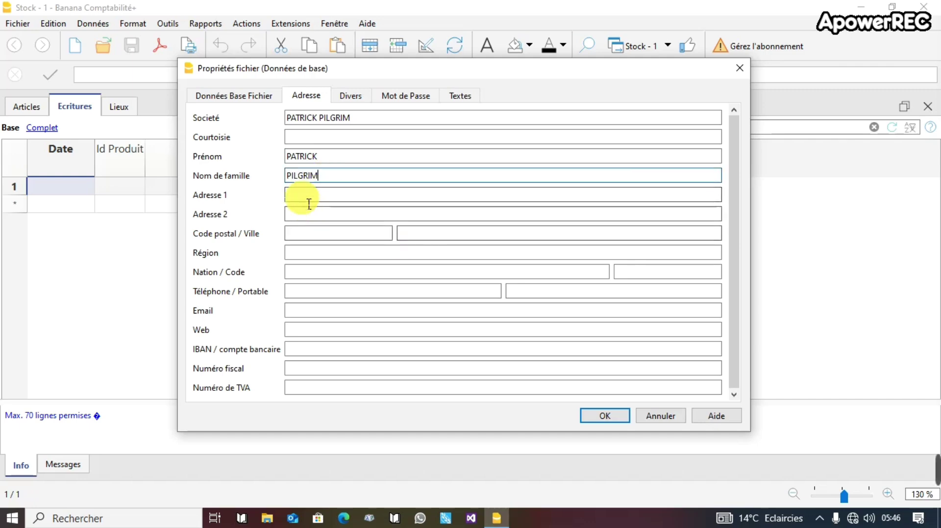
pyautogui.click(602, 416)
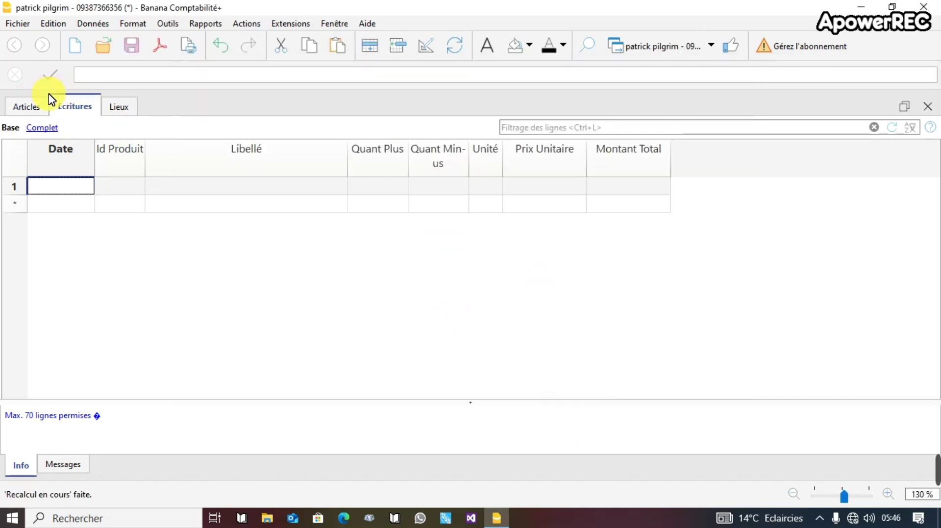
# In the Articles table, widen the Groupe column and add article 01 BONBON.
pyautogui.click(39, 112)
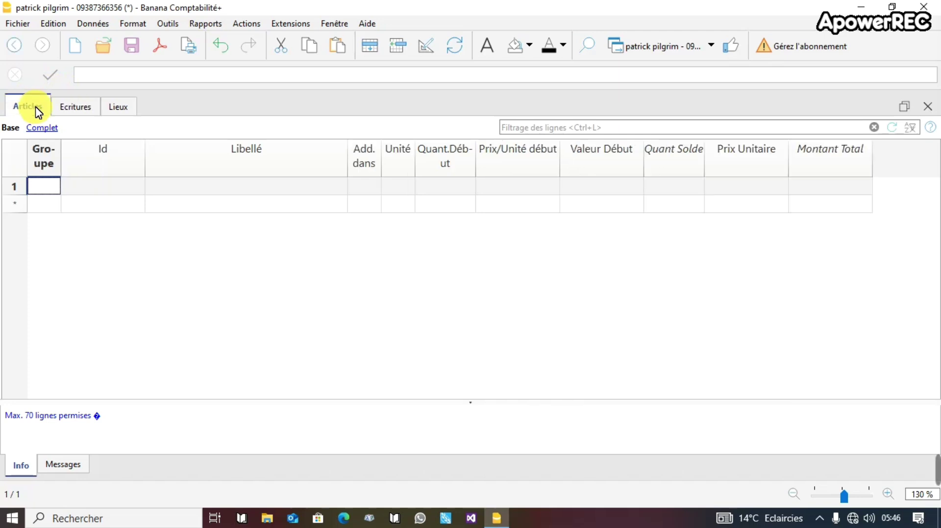
pyautogui.click(66, 109)
pyautogui.click(116, 109)
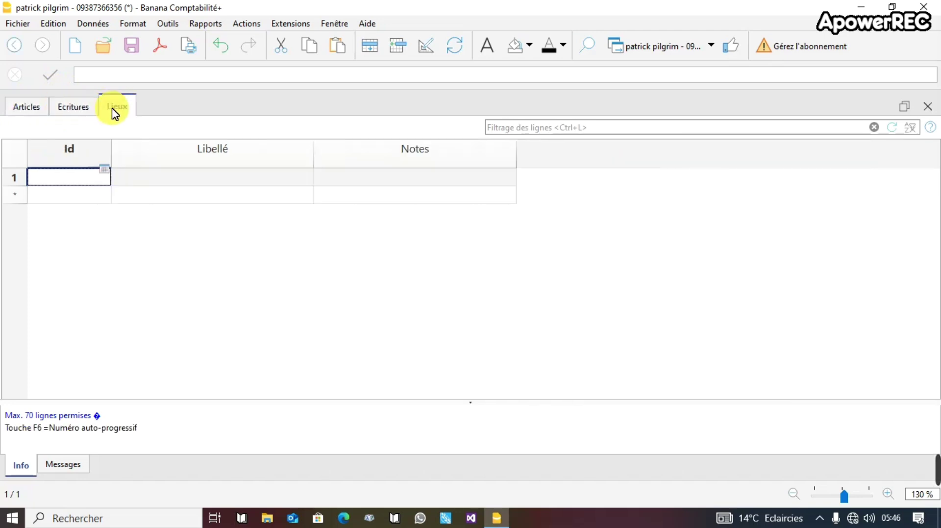
pyautogui.click(29, 108)
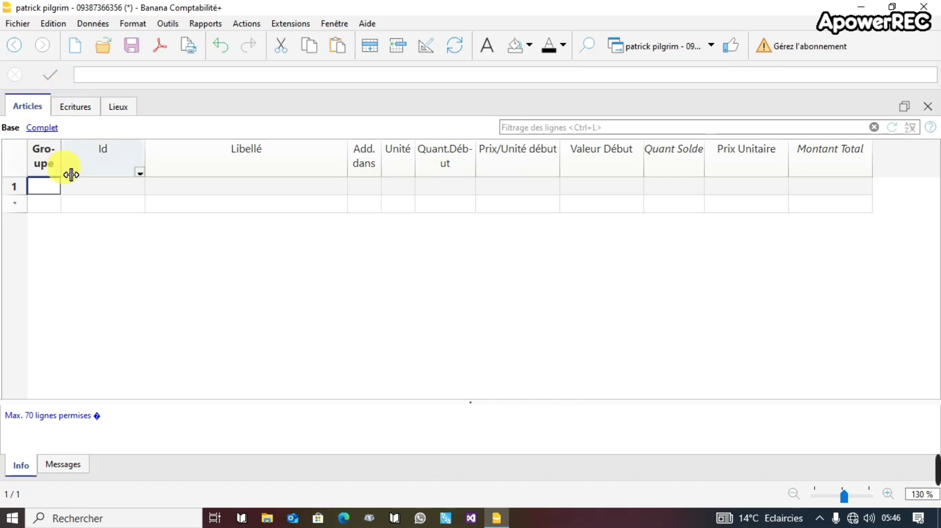
pyautogui.moveTo(71, 175); pyautogui.dragTo(104, 178)
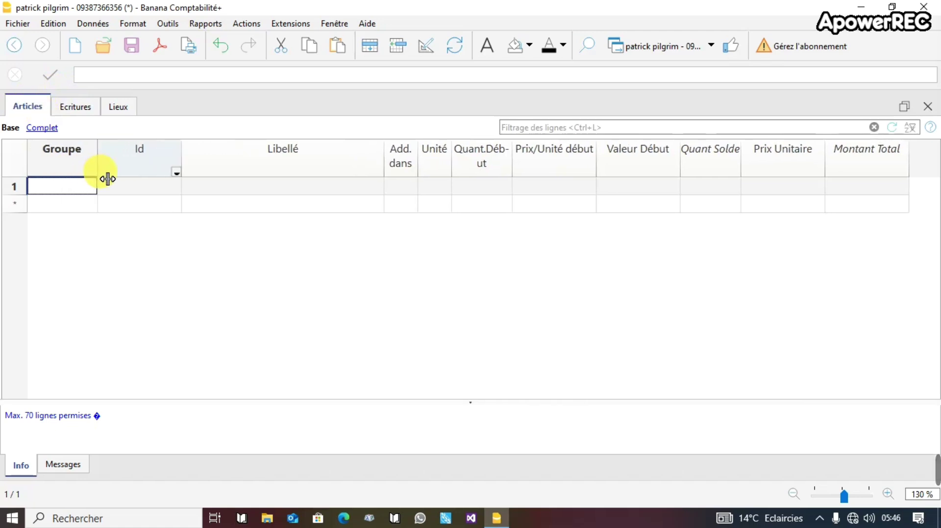
pyautogui.click(130, 193)
pyautogui.write('à&')
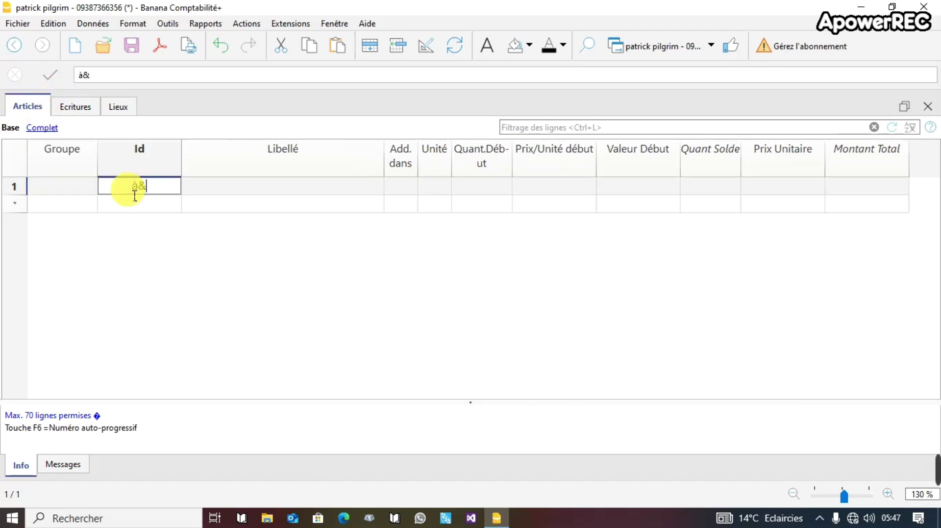
pyautogui.press('BackSpace')
pyautogui.press('BackSpace')
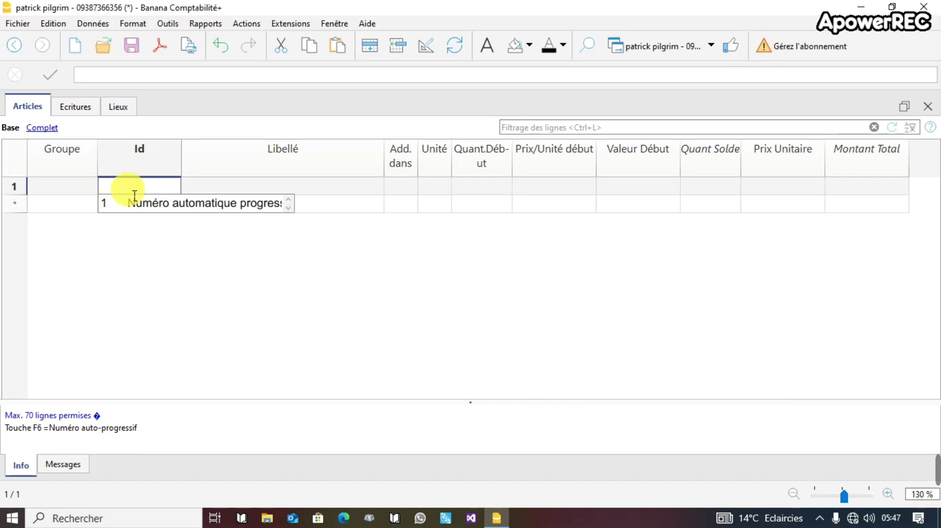
pyautogui.write('01')
pyautogui.click(250, 190)
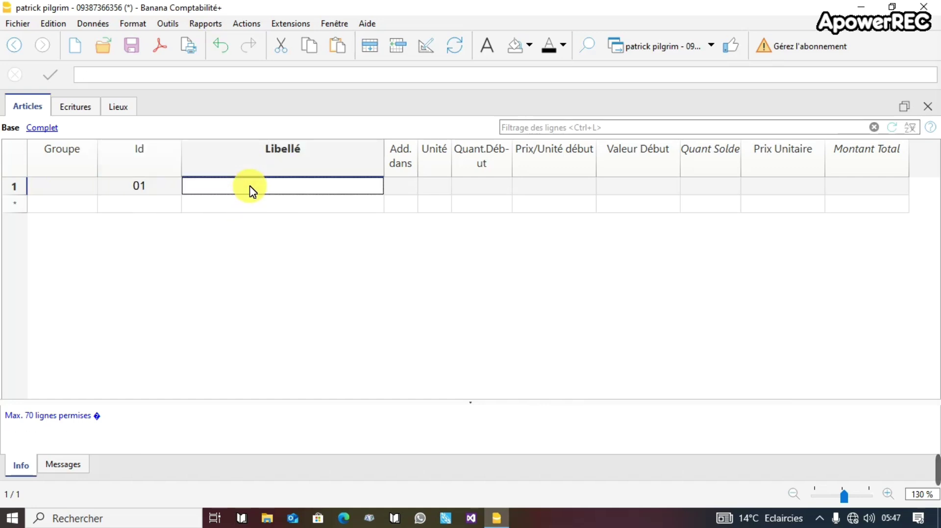
pyautogui.write('B')
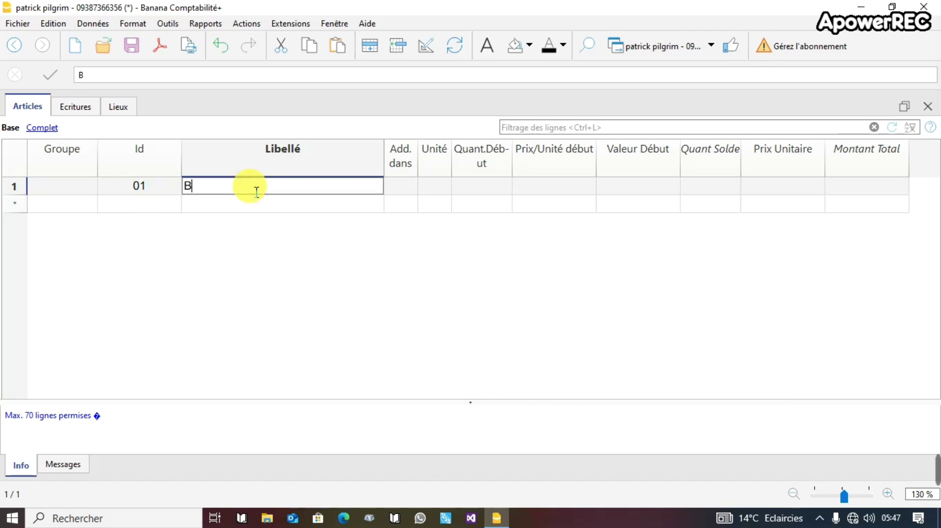
pyautogui.write('ONBON')
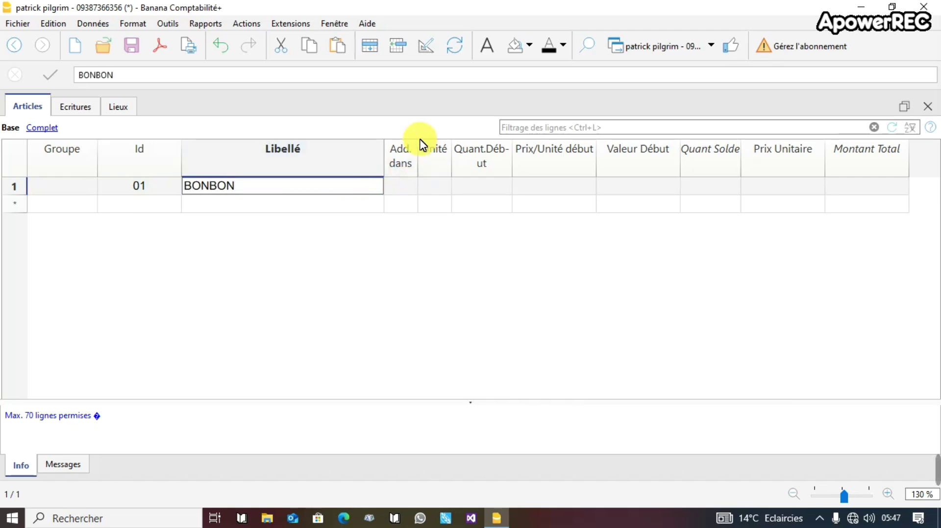
pyautogui.click(139, 206)
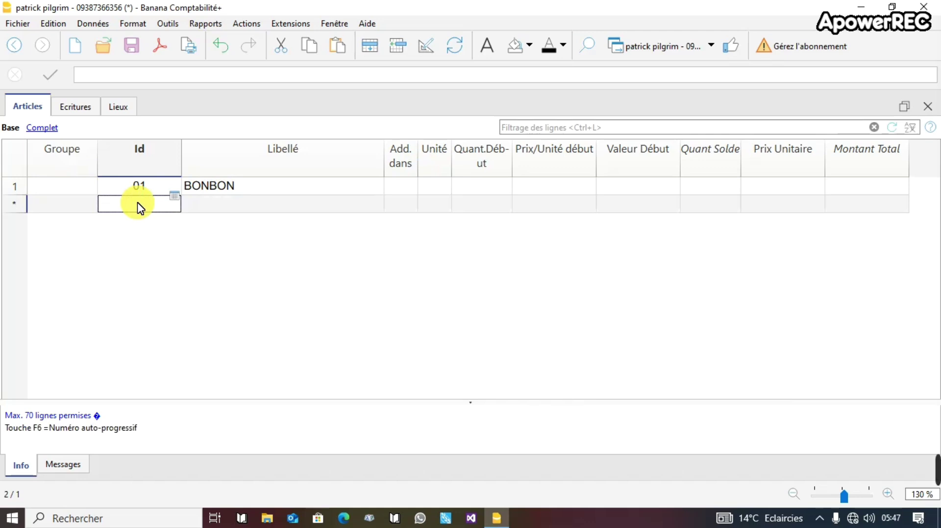
# Add articles 02 BISCUIT and 03 CHIPS below BONBON.
pyautogui.doubleClick(141, 208)
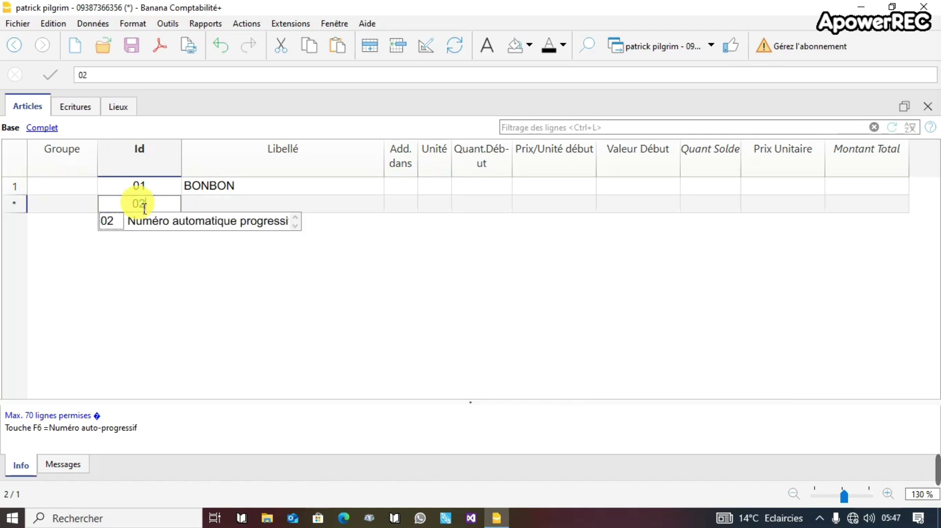
pyautogui.click(223, 210)
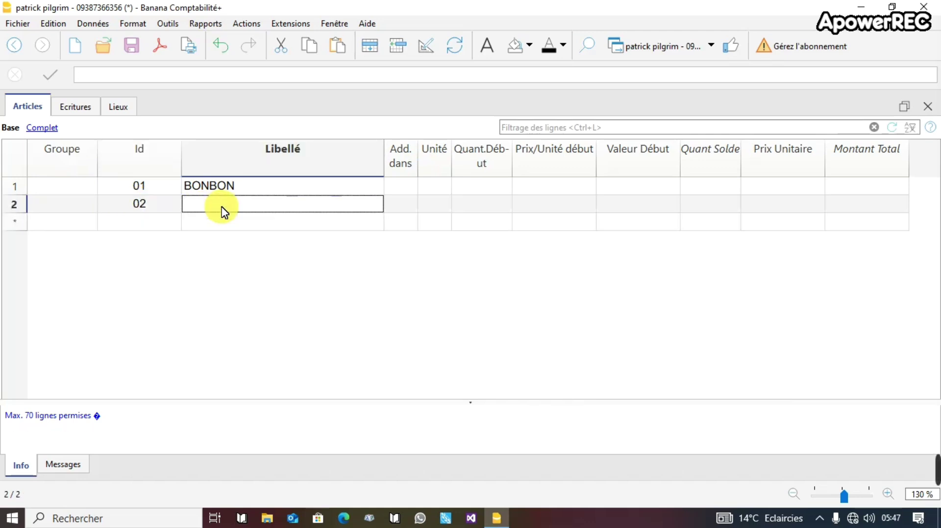
pyautogui.write('BISC')
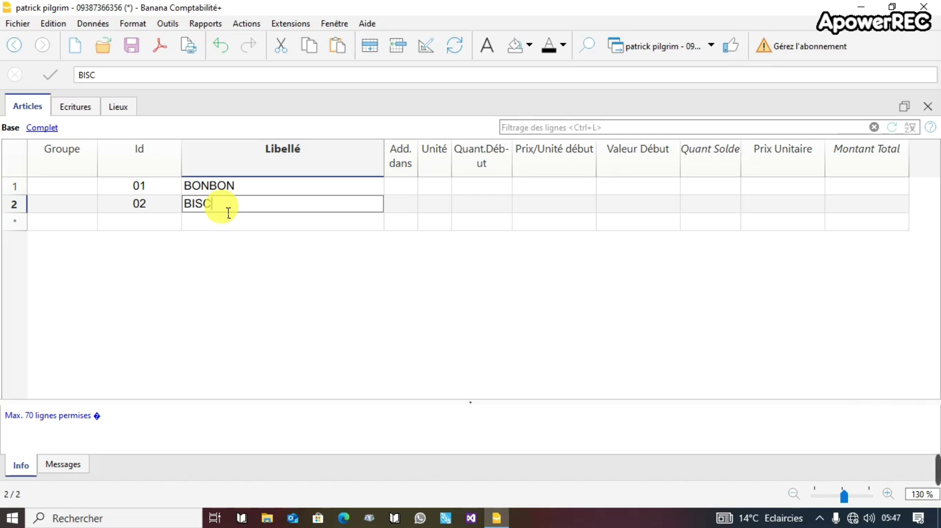
pyautogui.write('UIT')
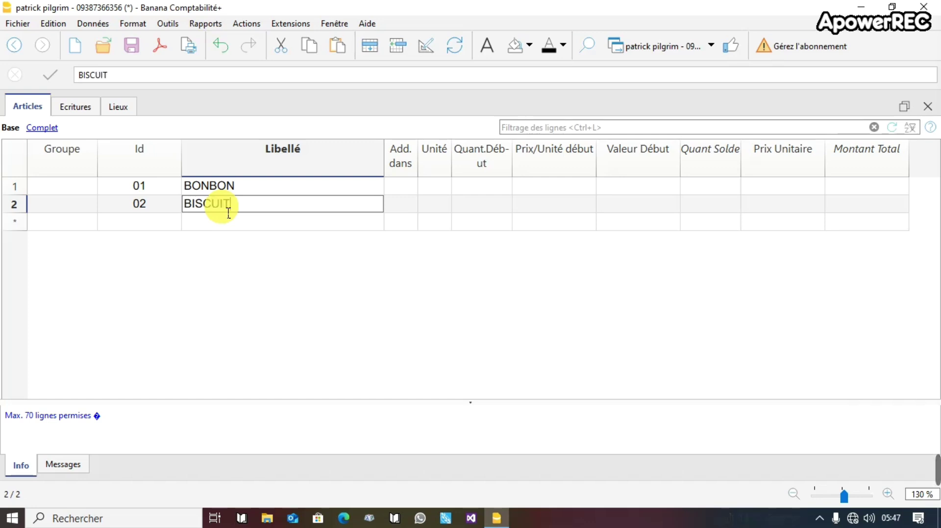
pyautogui.click(139, 221)
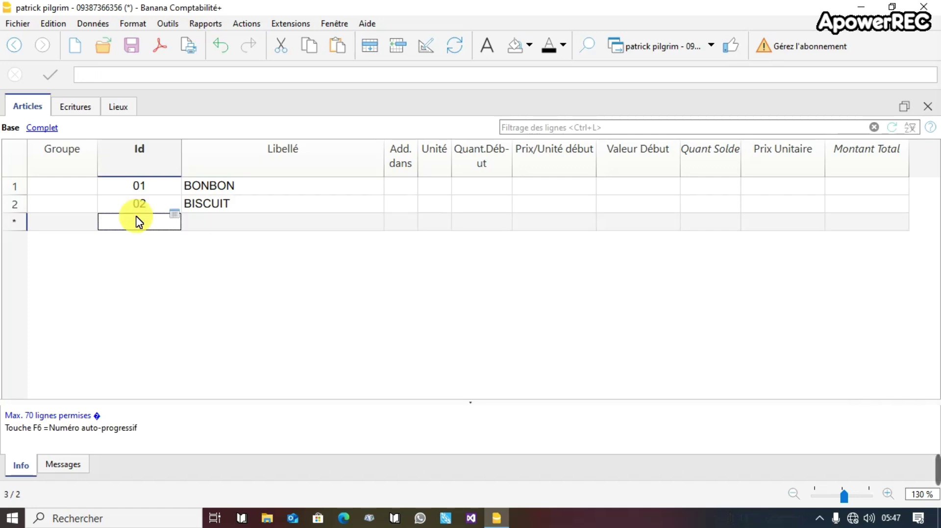
pyautogui.write('03')
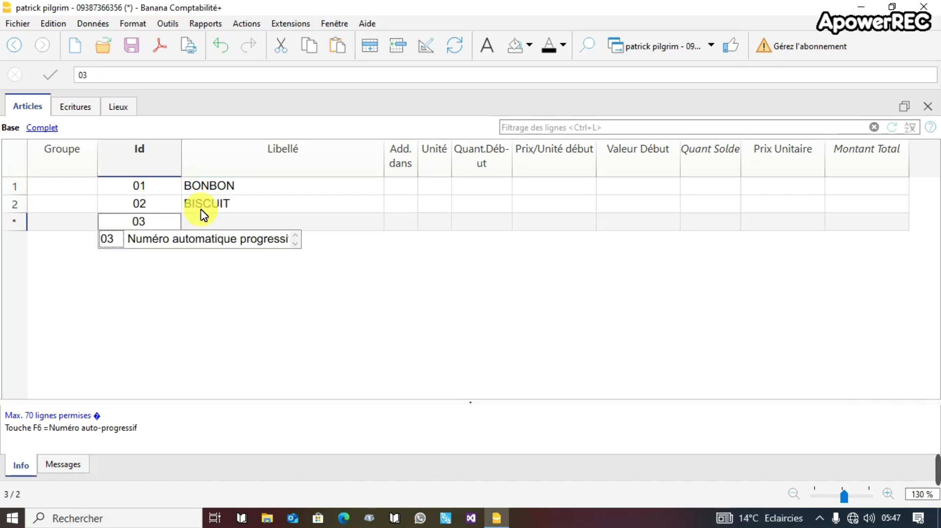
pyautogui.click(242, 223)
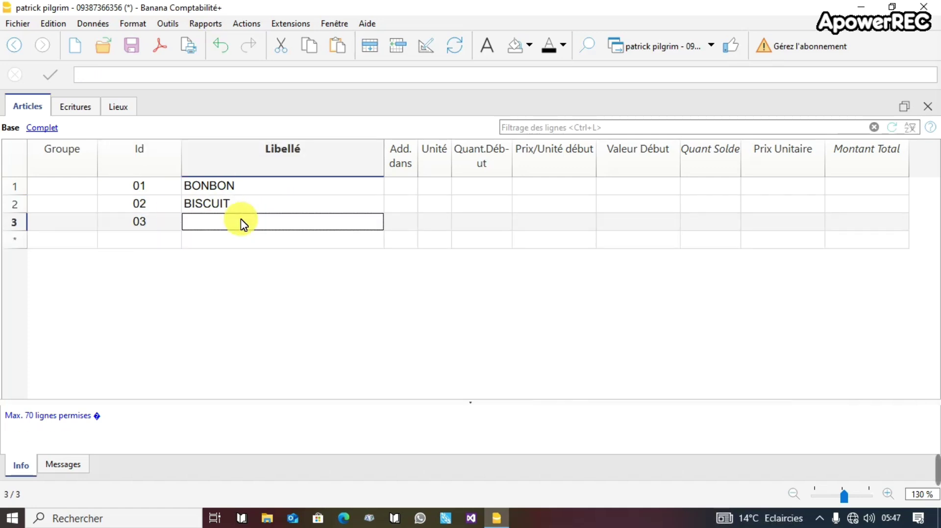
pyautogui.write('CHIPS')
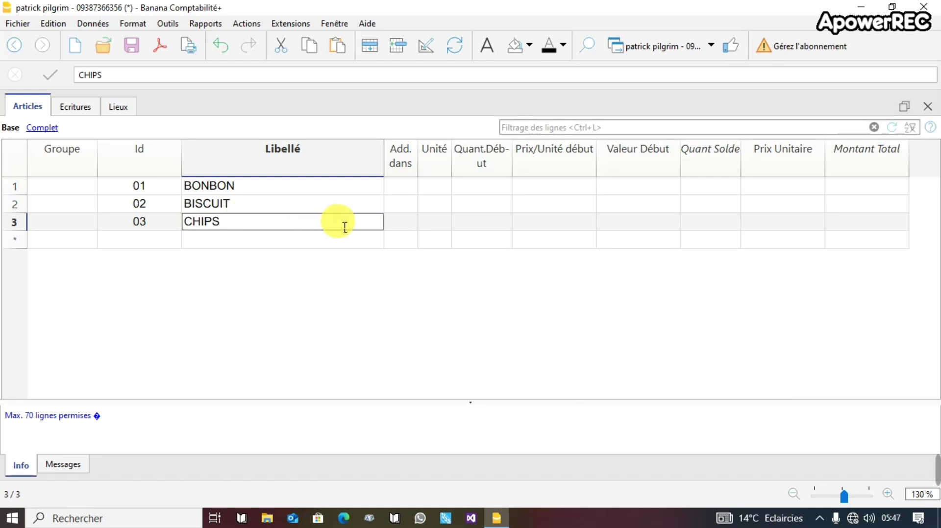
pyautogui.click(63, 245)
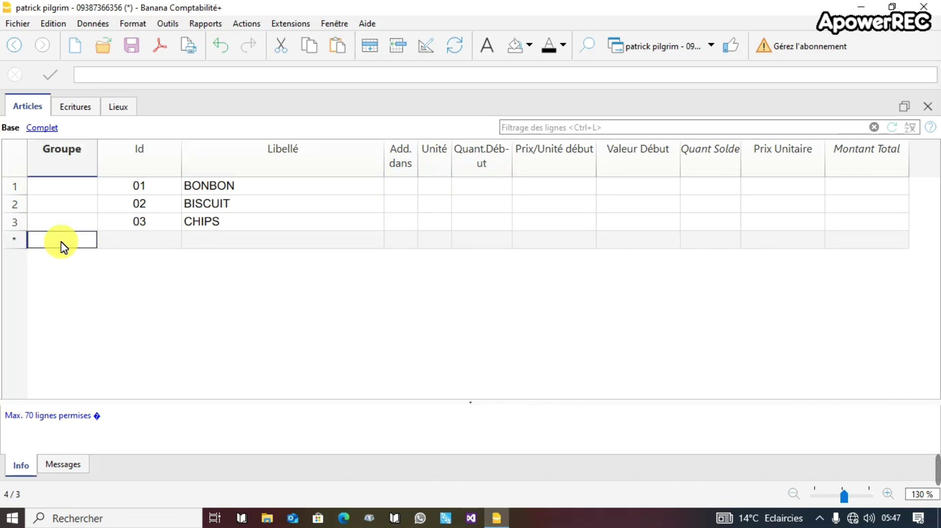
# Create a TT group row and assign BONBON, BISCUIT and CHIPS to group TT.
pyautogui.write('TT')
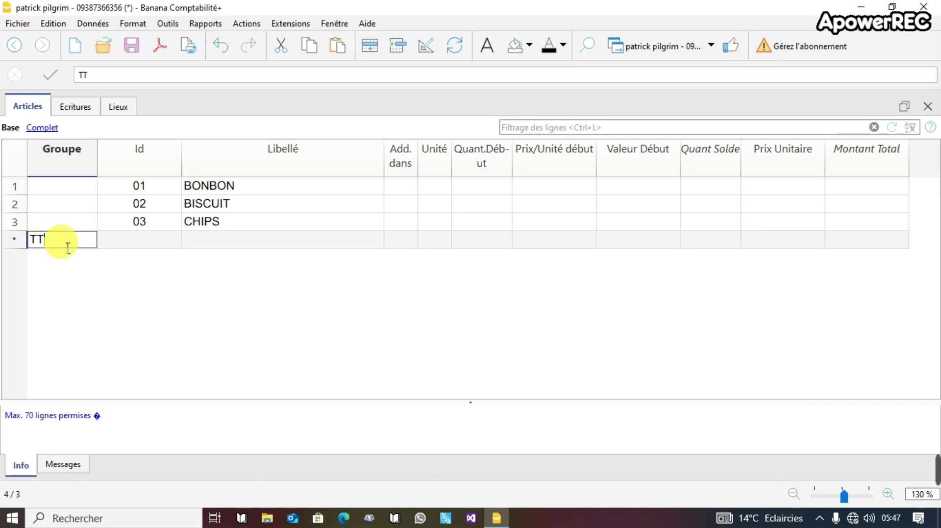
pyautogui.click(402, 186)
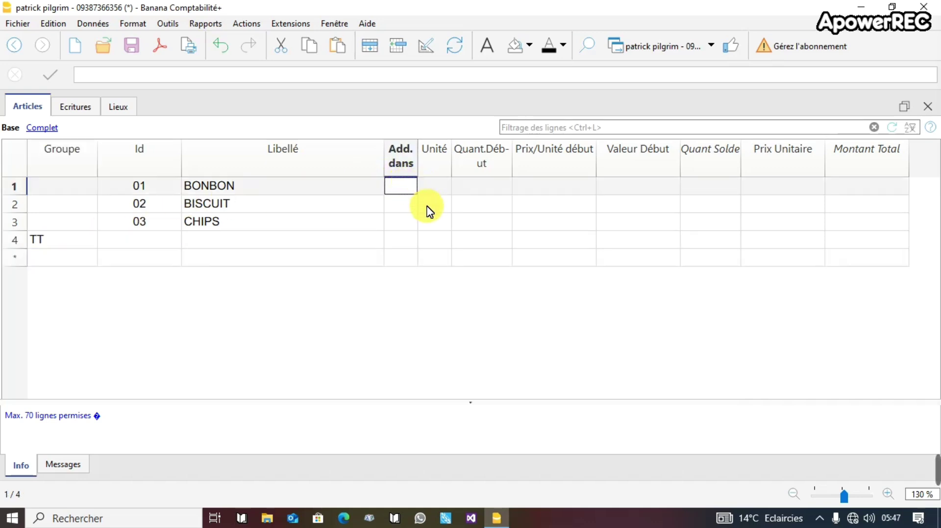
pyautogui.write('TT')
pyautogui.click(402, 224)
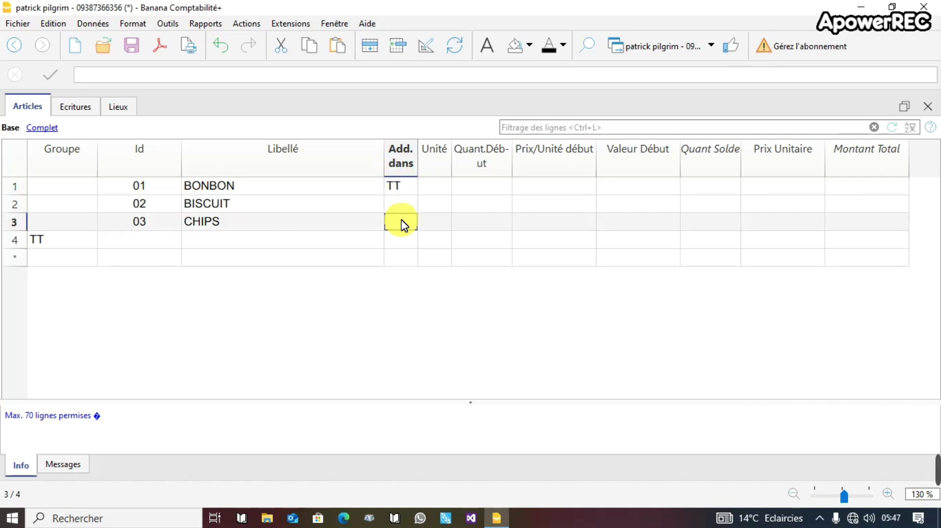
pyautogui.click(401, 208)
pyautogui.write('TT')
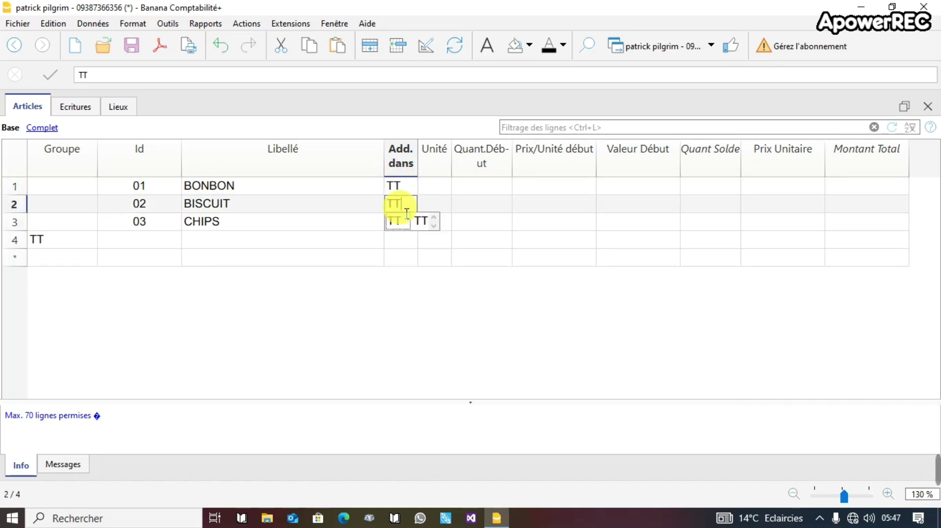
pyautogui.press('Return')
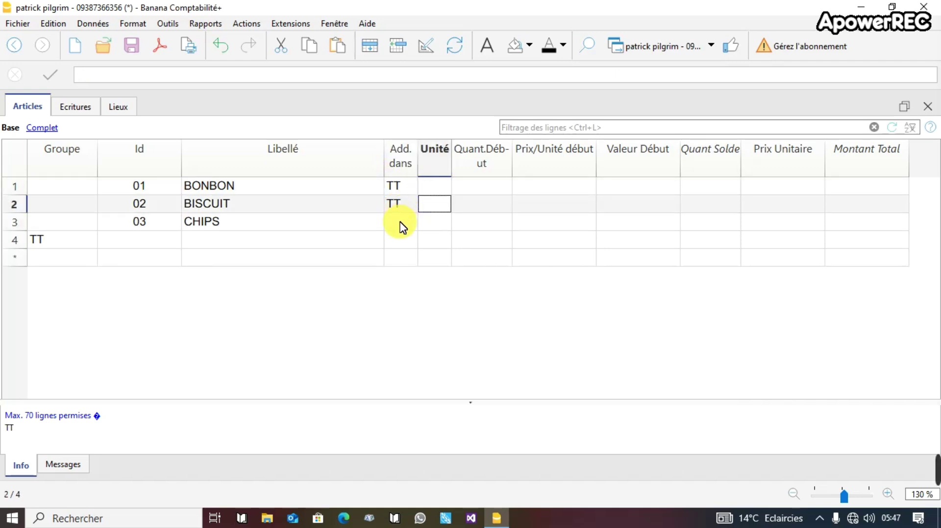
pyautogui.click(399, 225)
pyautogui.write('TT')
pyautogui.press('Return')
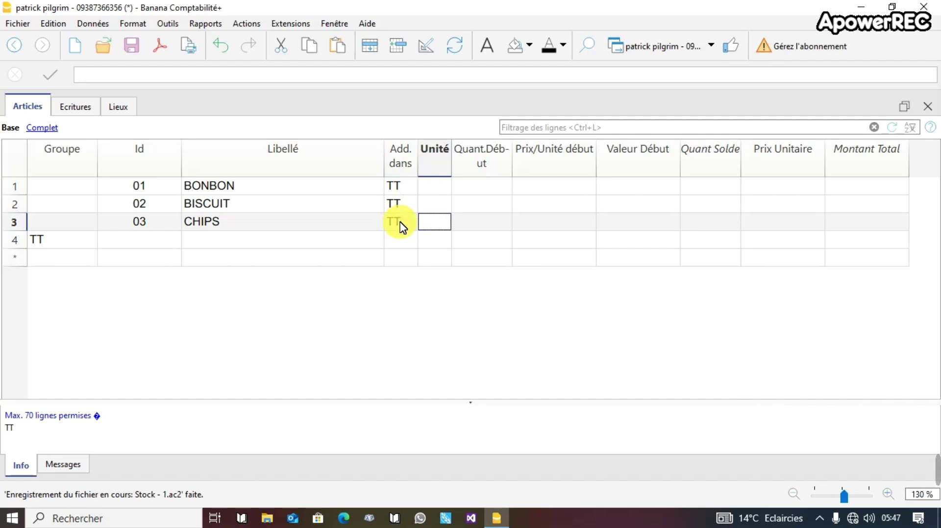
# Set the units to Sachet, Carton and Sachet, widening the Unité column.
pyautogui.click(432, 186)
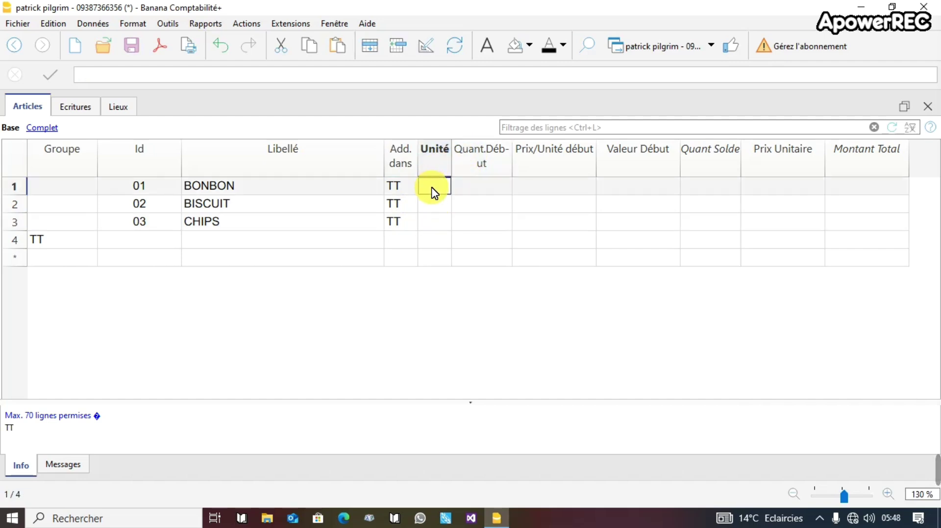
pyautogui.write('S')
pyautogui.write('Sa')
pyautogui.write('chet')
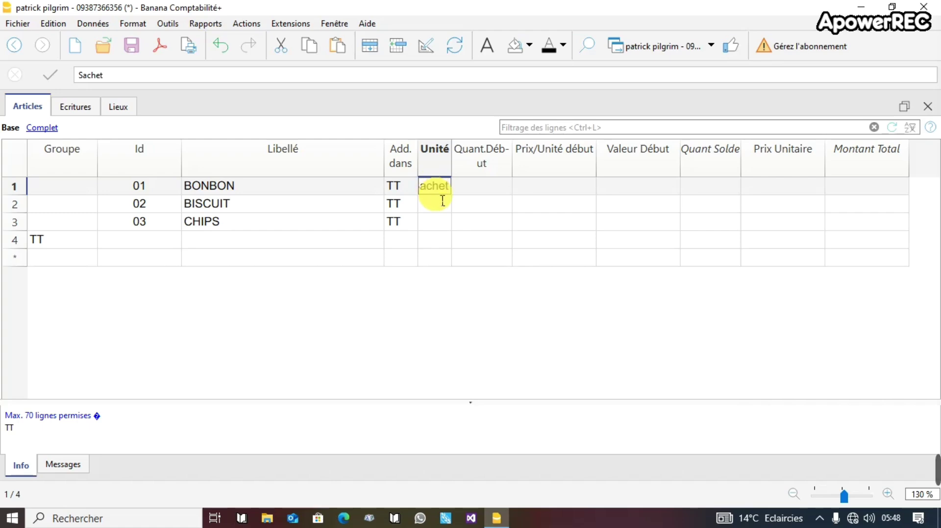
pyautogui.moveTo(452, 154); pyautogui.dragTo(476, 161)
pyautogui.click(446, 206)
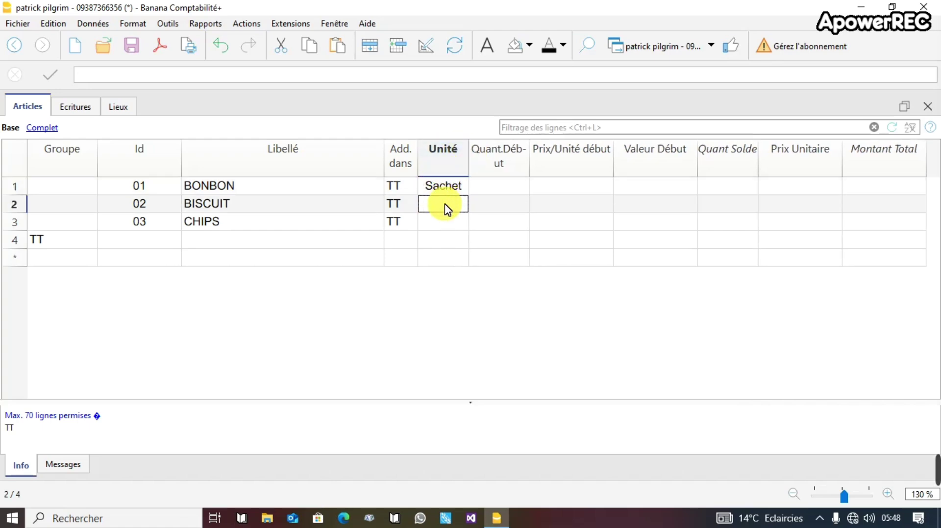
pyautogui.write('Carton')
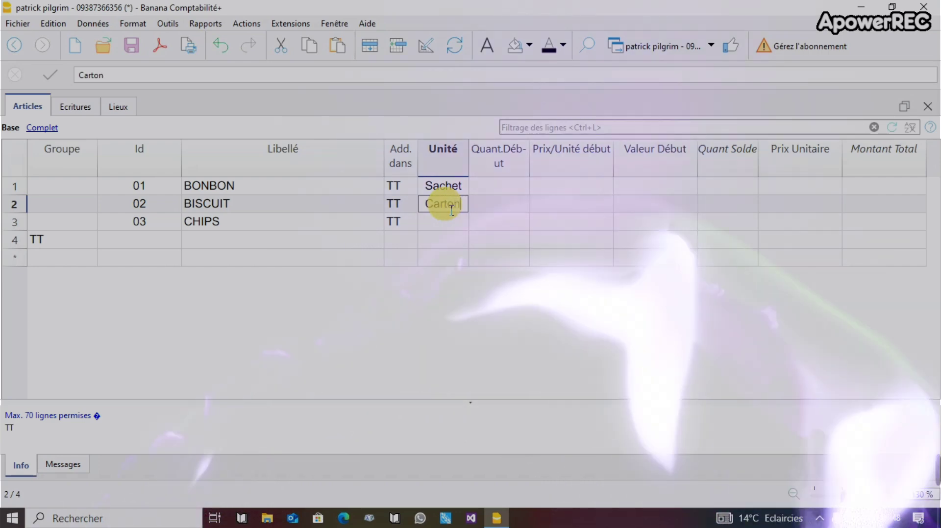
pyautogui.click(400, 243)
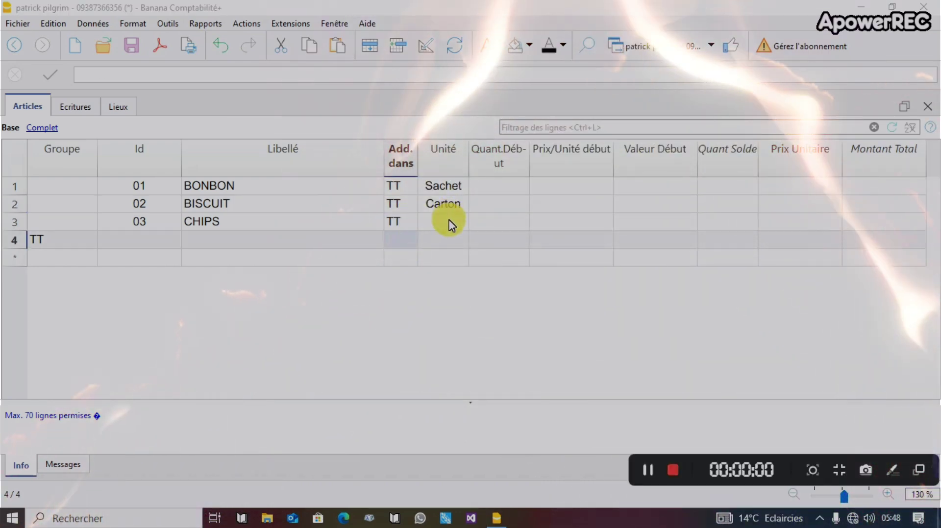
pyautogui.click(449, 223)
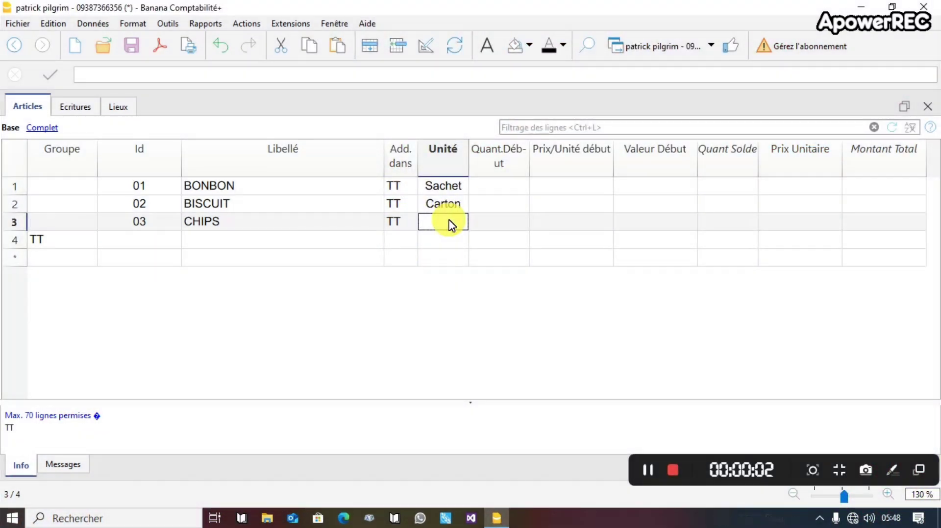
pyautogui.write('Sachet')
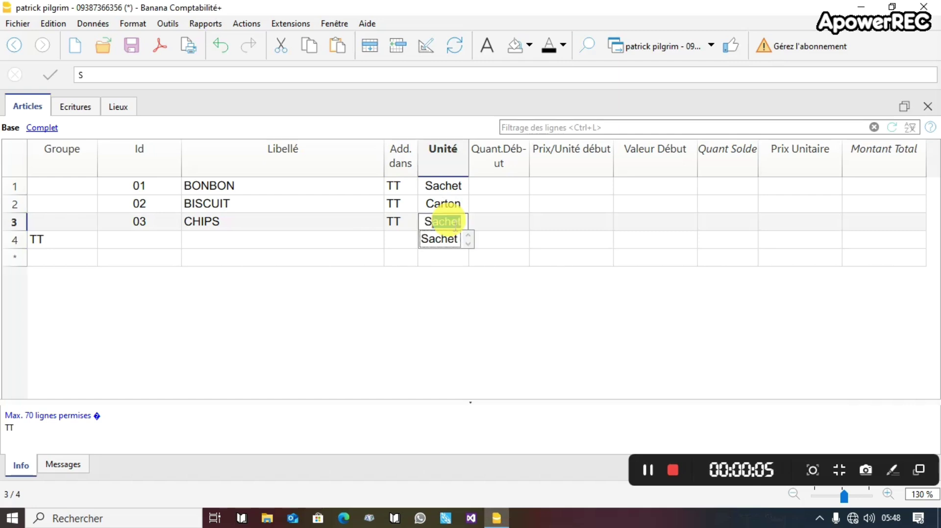
pyautogui.press('Tab')
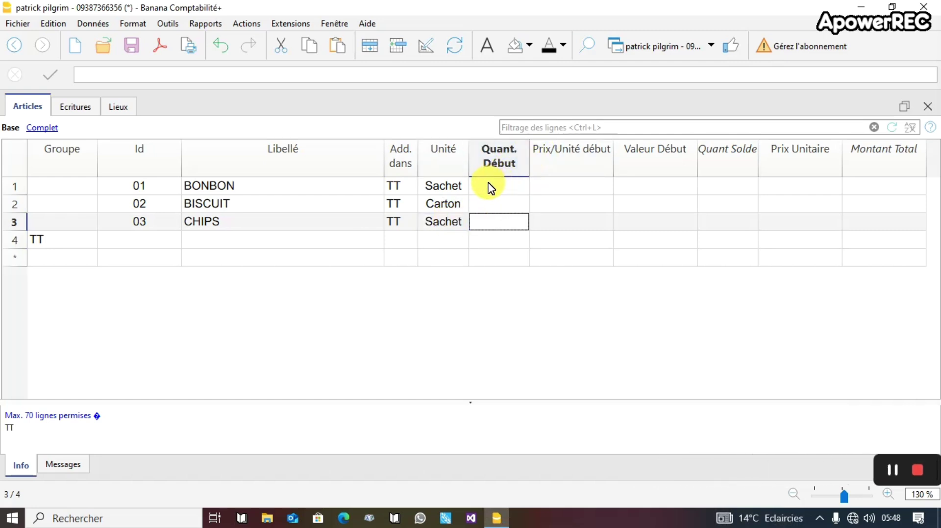
# Give BONBON opening quantity 50 and price 1000, and BISCUIT opening price 15000.
pyautogui.click(491, 187)
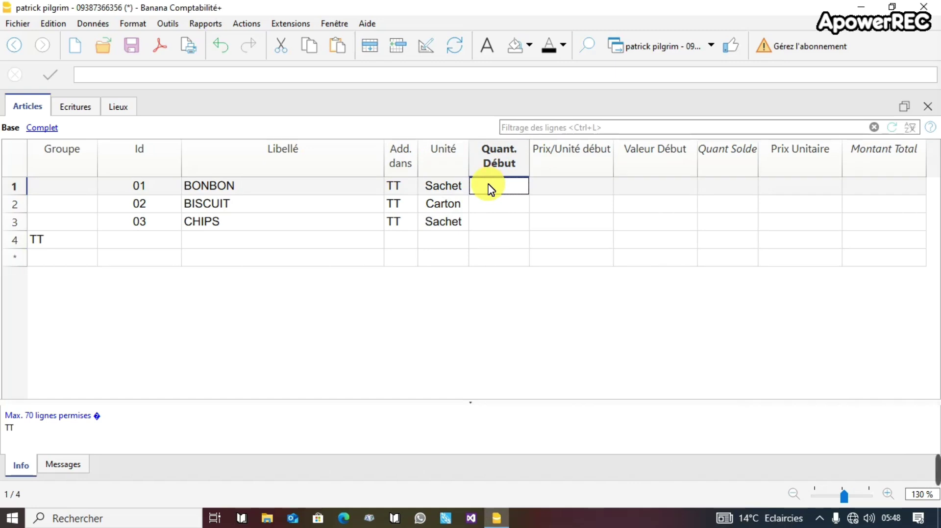
pyautogui.write('50')
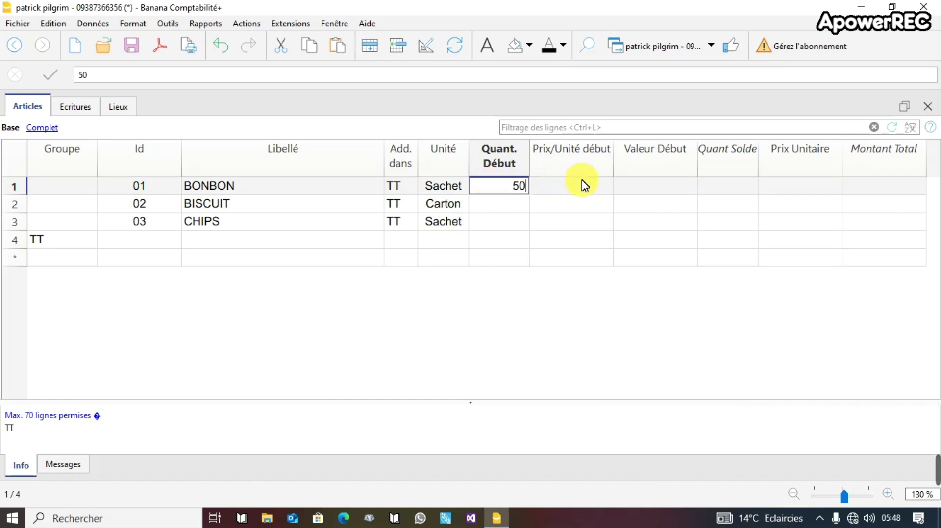
pyautogui.click(587, 188)
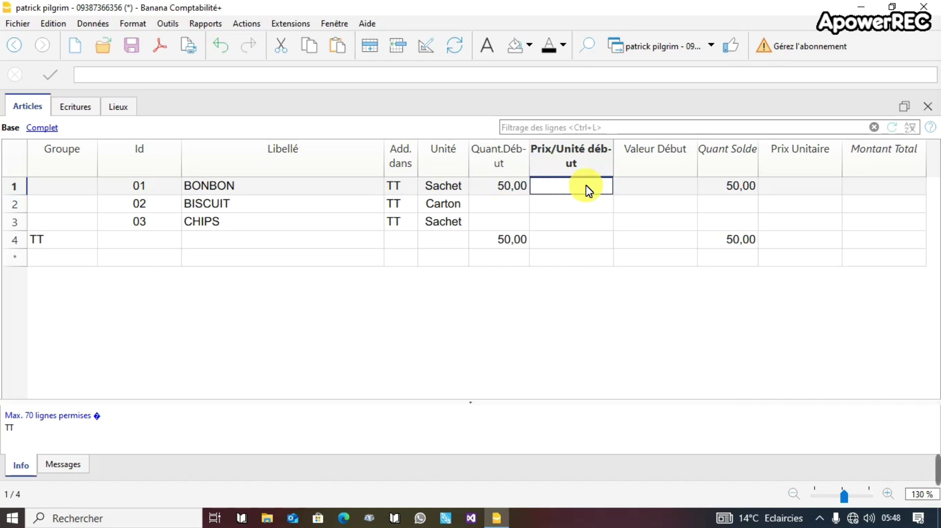
pyautogui.write('1000')
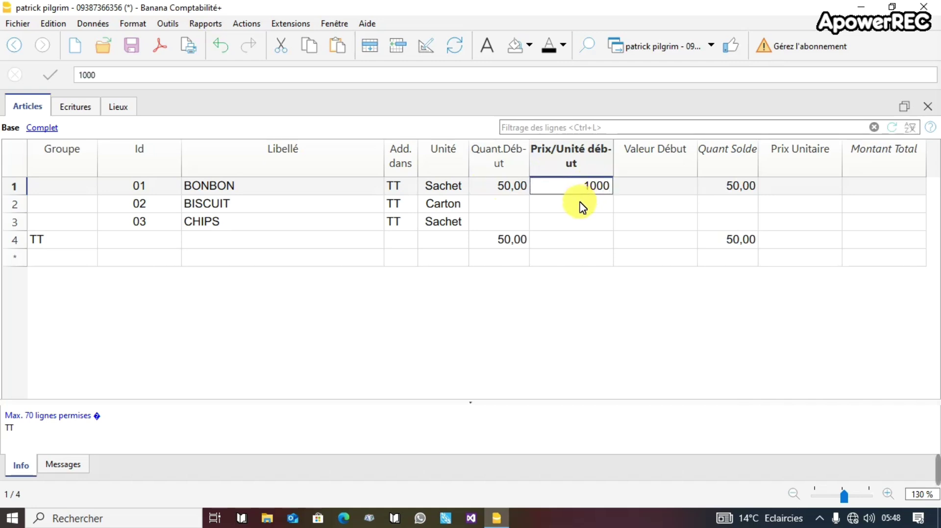
pyautogui.click(584, 208)
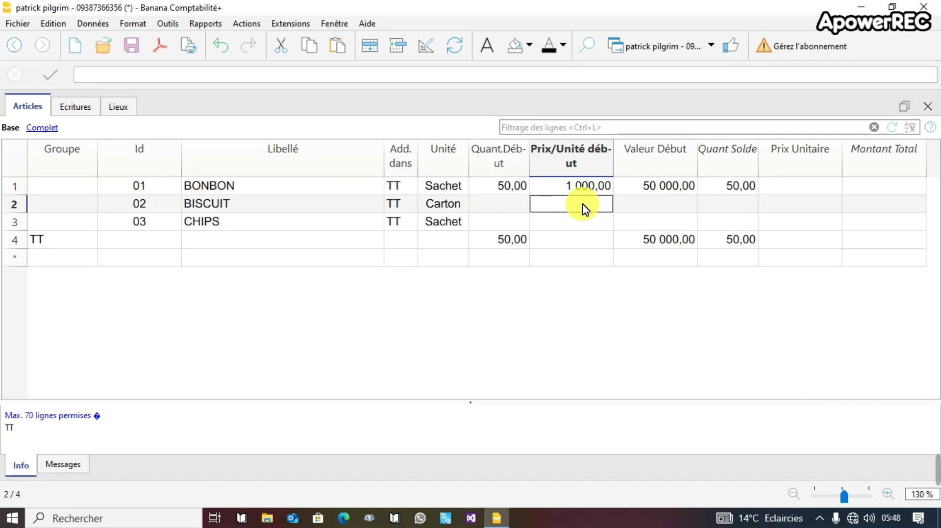
pyautogui.write('15000')
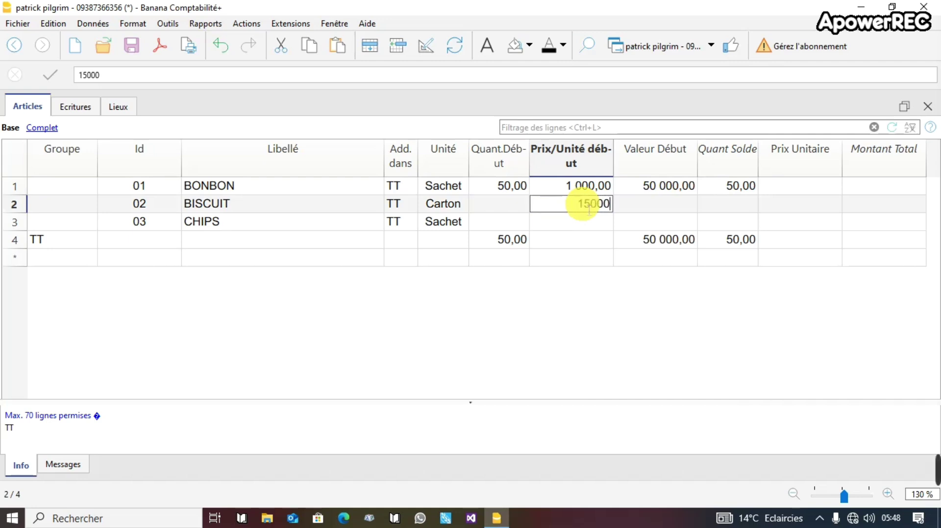
pyautogui.click(584, 226)
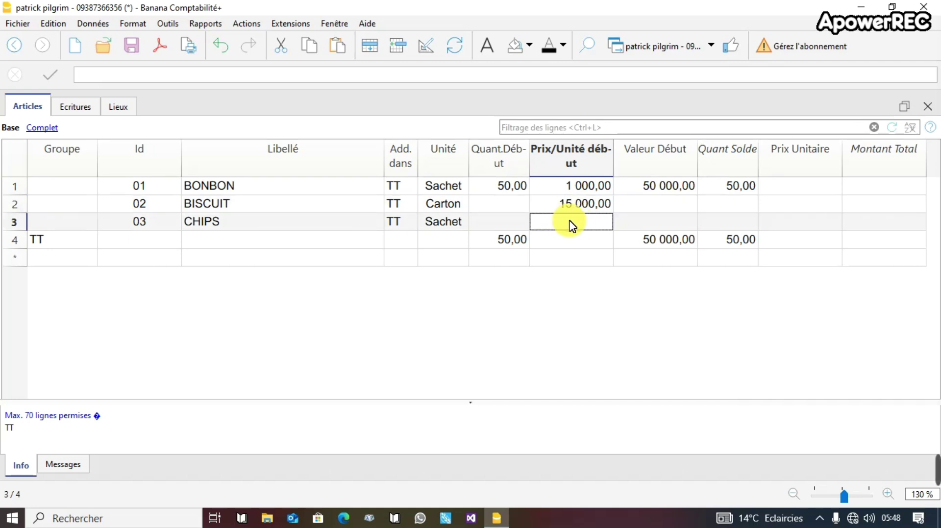
# Give BISCUIT opening quantity 20, and CHIPS opening quantity 5 at price 2000.
pyautogui.click(506, 207)
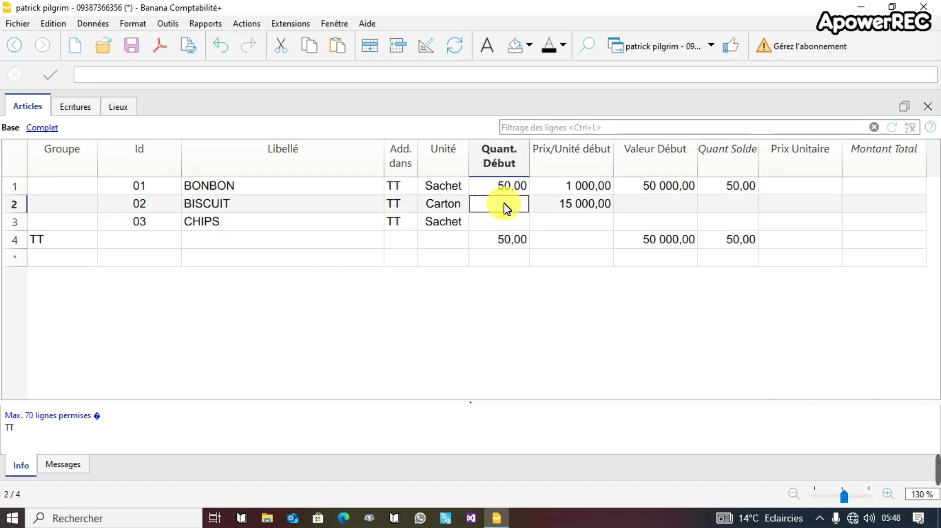
pyautogui.write('20')
pyautogui.click(515, 231)
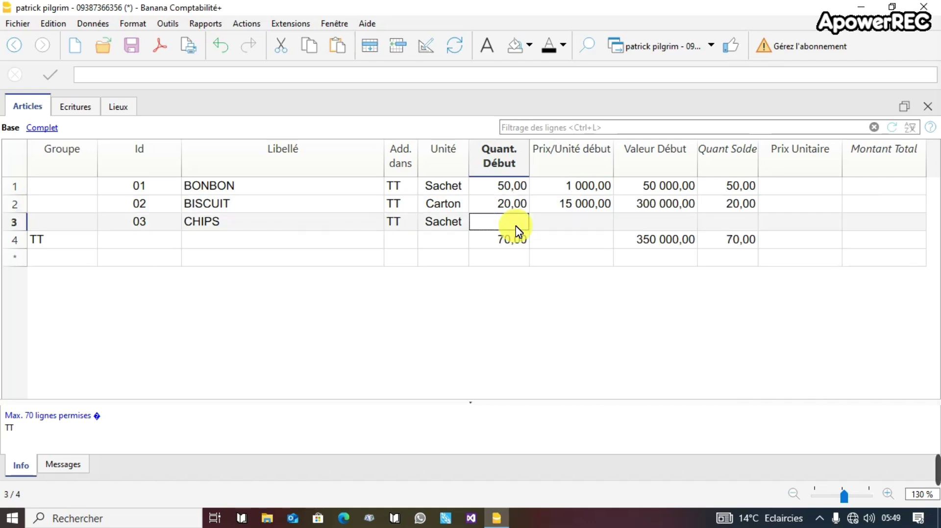
pyautogui.write('5')
pyautogui.click(577, 226)
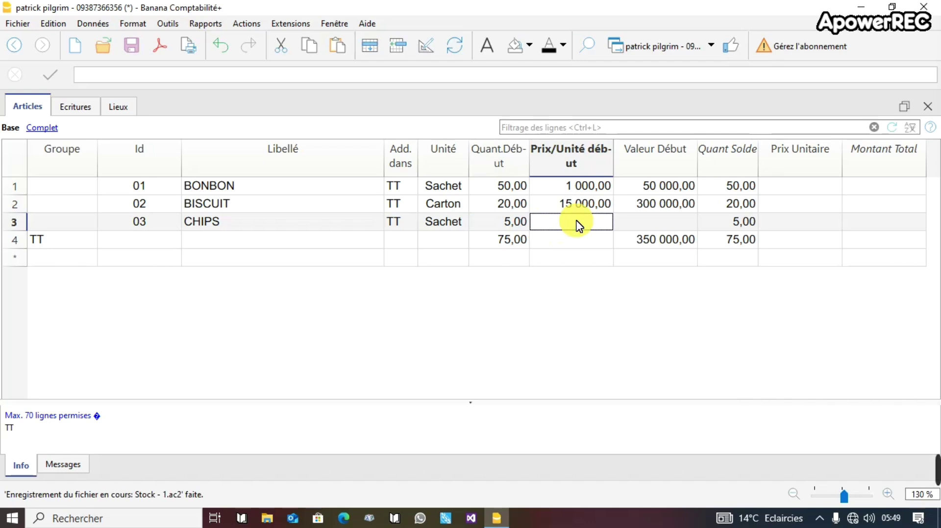
pyautogui.write('2000')
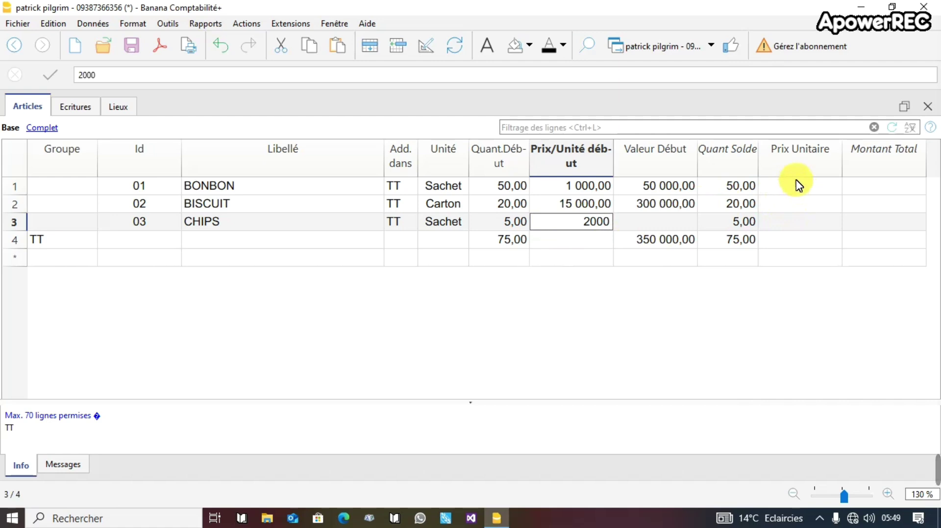
pyautogui.click(783, 181)
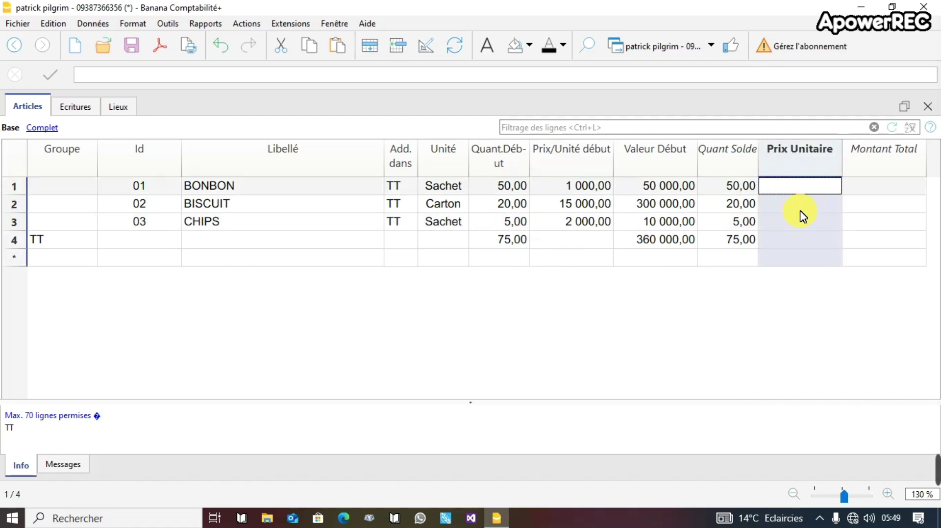
# Enter Prix Unitaire 1000, 15000 and 2000 for BONBON, BISCUIT and CHIPS, then save.
pyautogui.write('1000')
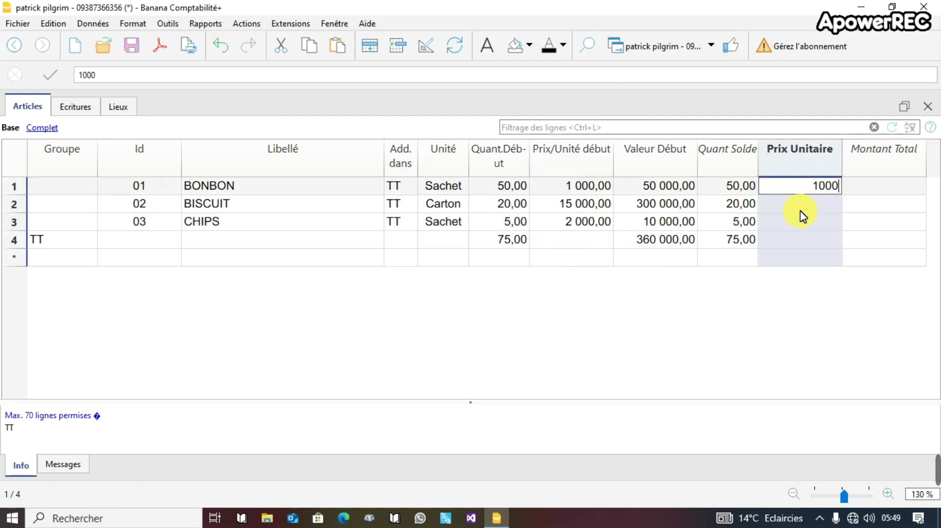
pyautogui.press('Return')
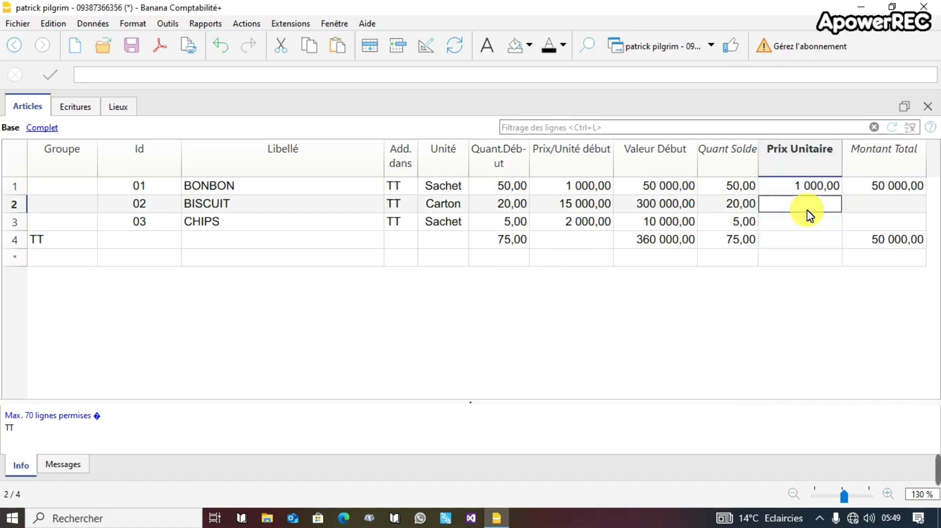
pyautogui.write('15')
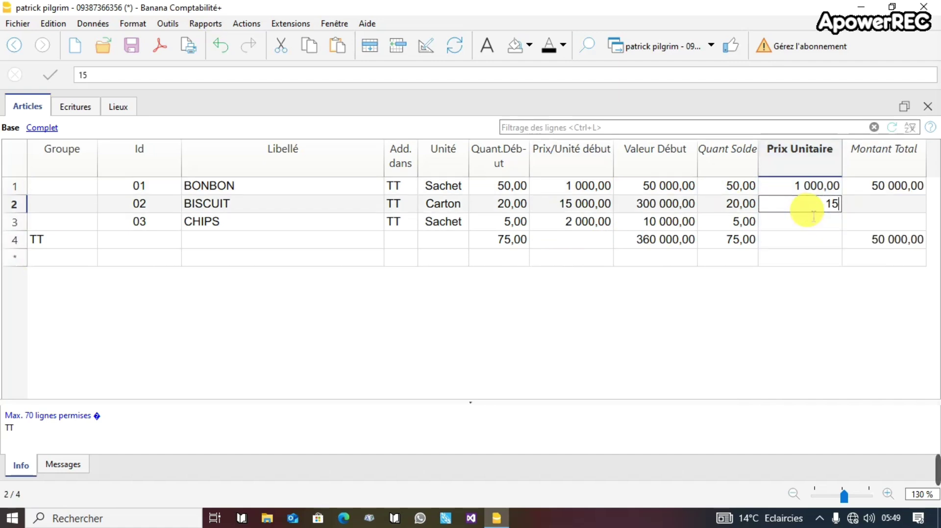
pyautogui.write('000')
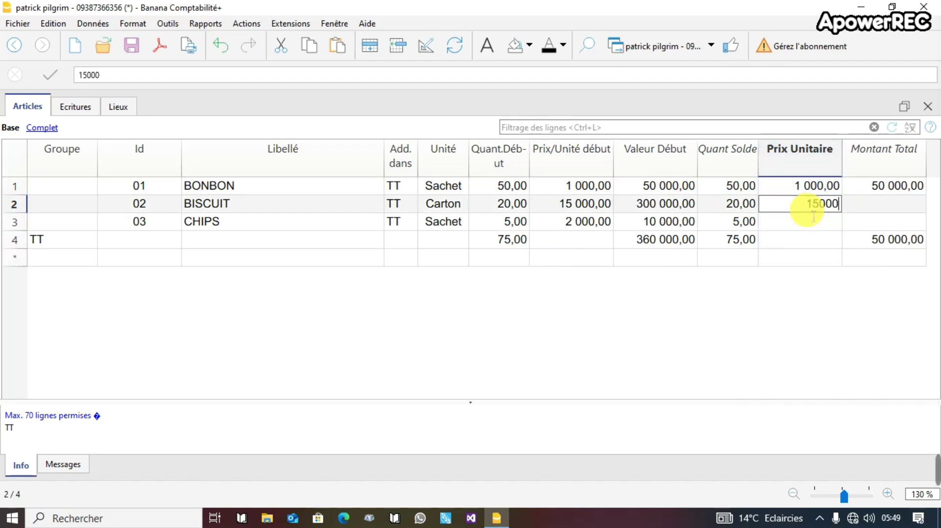
pyautogui.press('Return')
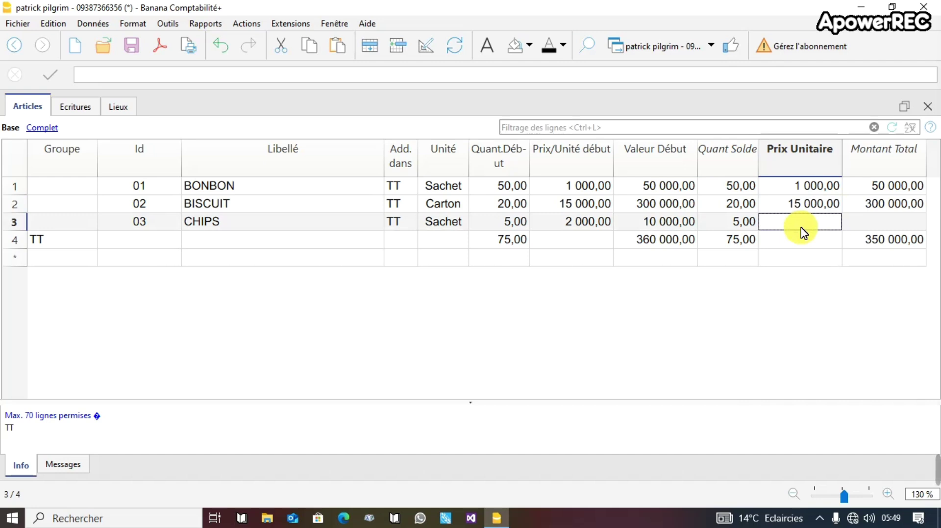
pyautogui.write('20000')
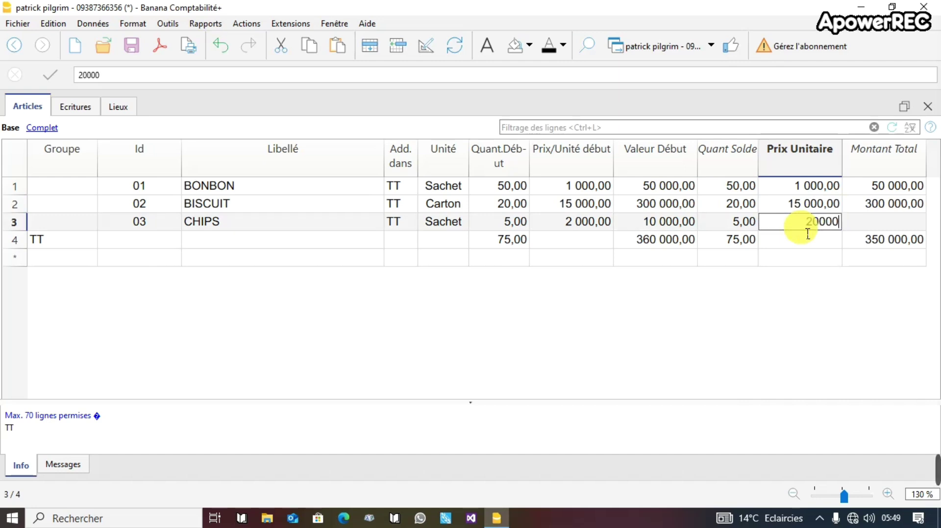
pyautogui.press('BackSpace')
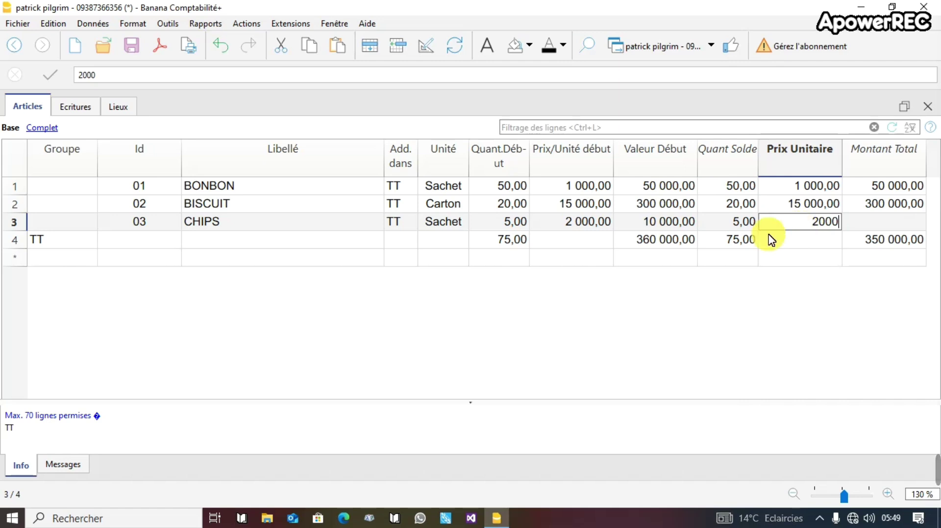
pyautogui.click(610, 293)
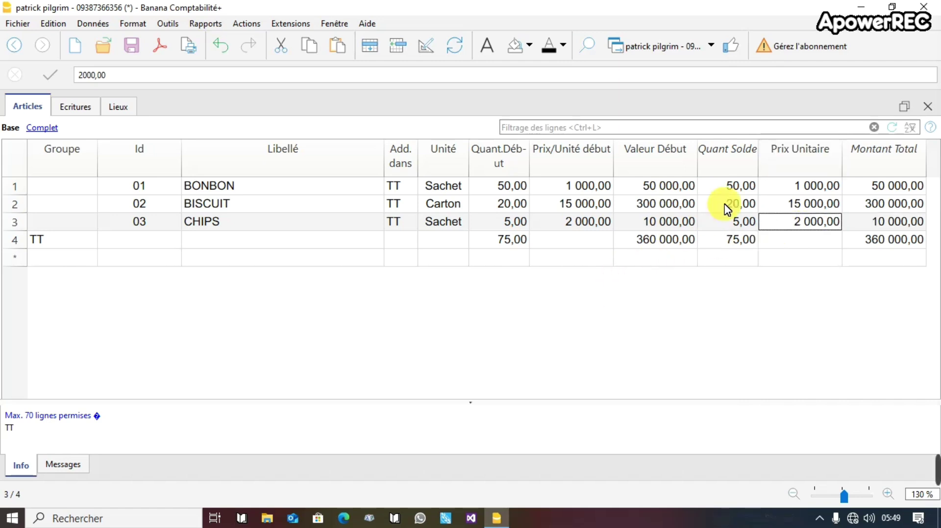
pyautogui.hotkey('ctrl', 's')
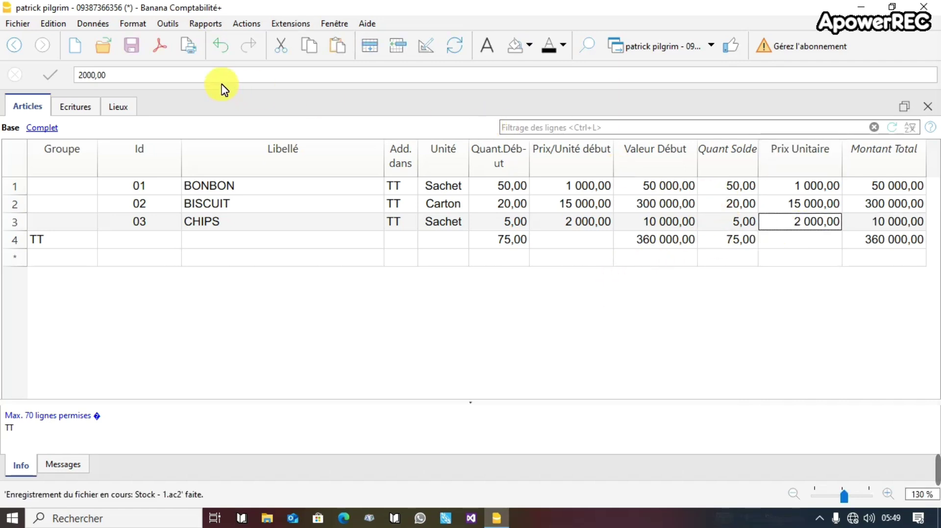
# Save the stock file under the new name 'FICHE DE STOCK 1' with Save As.
pyautogui.hotkey('ctrl', 'shift', 's')
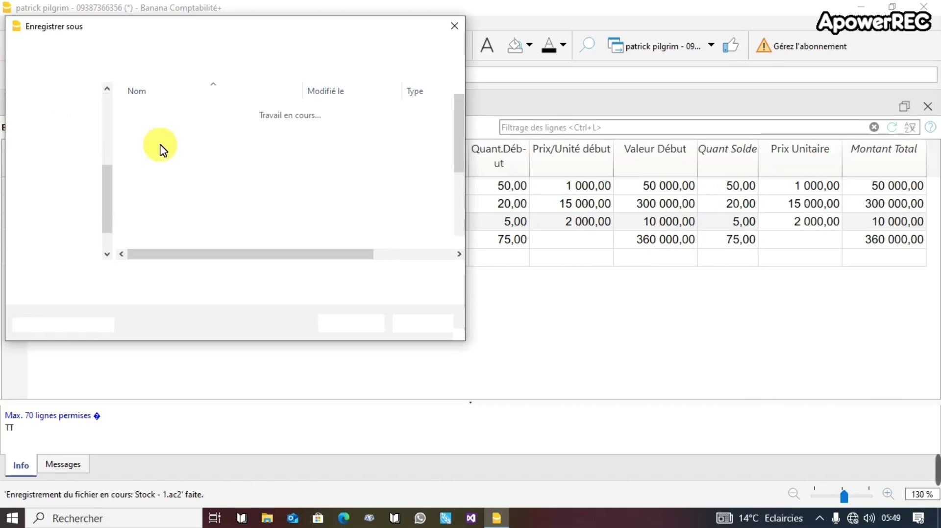
pyautogui.write('FIC')
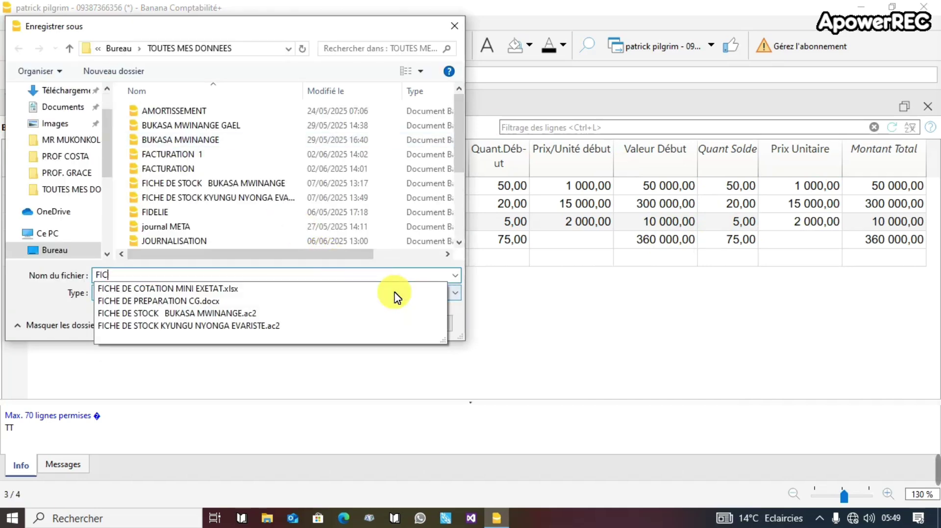
pyautogui.write('HE DE SO')
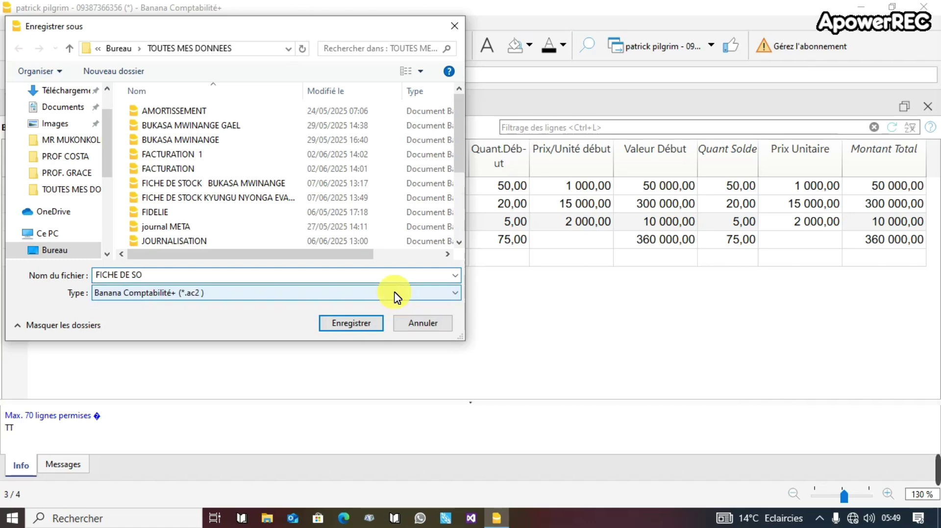
pyautogui.press('BackSpace')
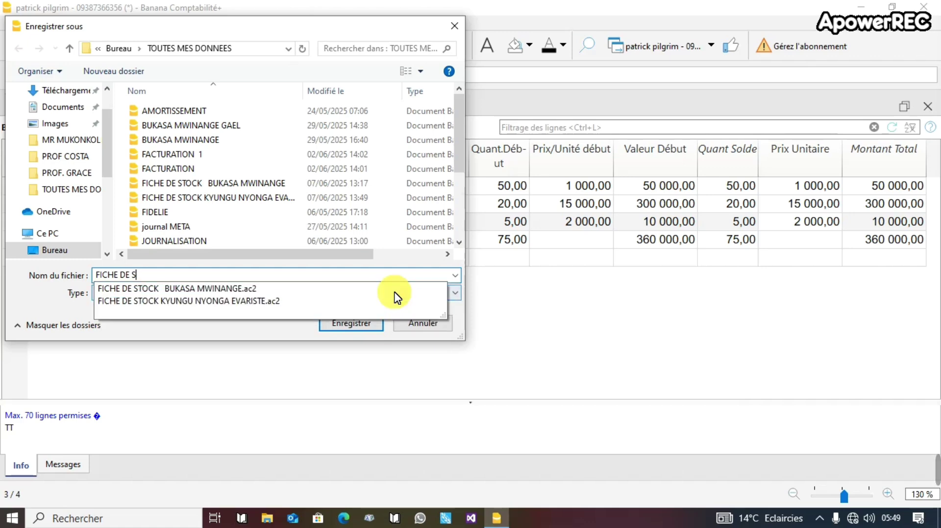
pyautogui.write('TOCK 1')
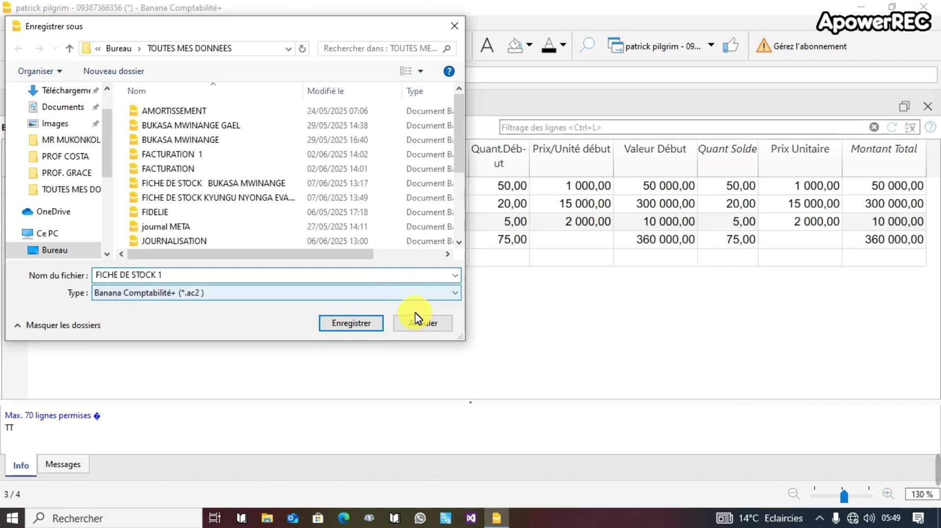
pyautogui.click(350, 324)
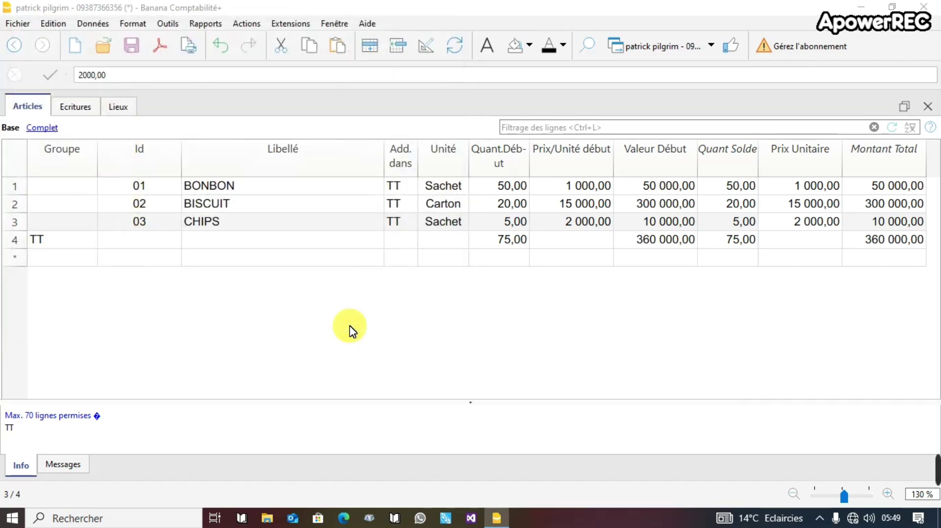
# Fill the TT totals row of the Articles table with pale yellow.
pyautogui.click(306, 241)
pyautogui.click(206, 221)
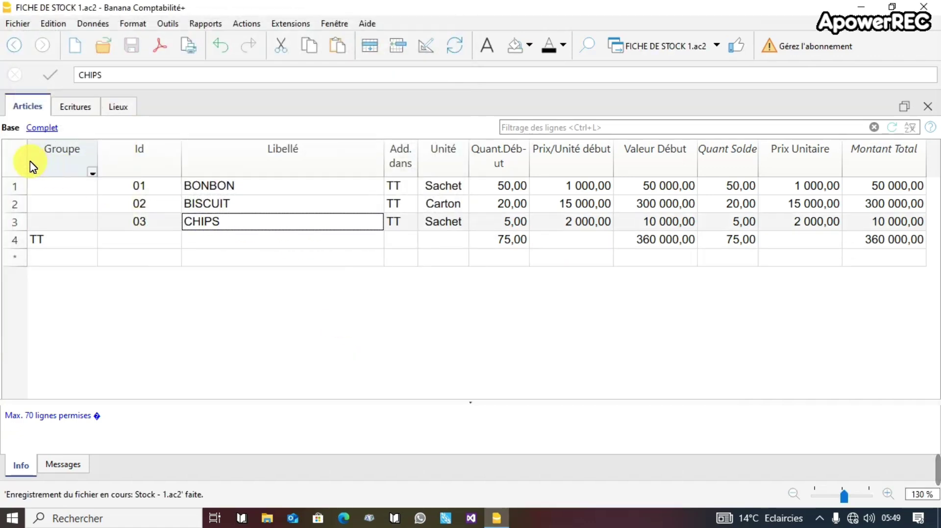
pyautogui.click(70, 112)
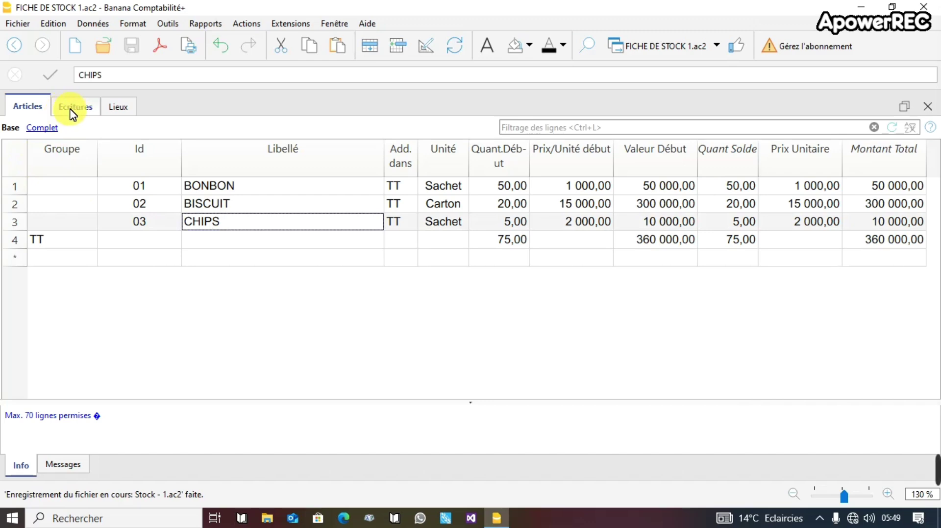
pyautogui.click(22, 108)
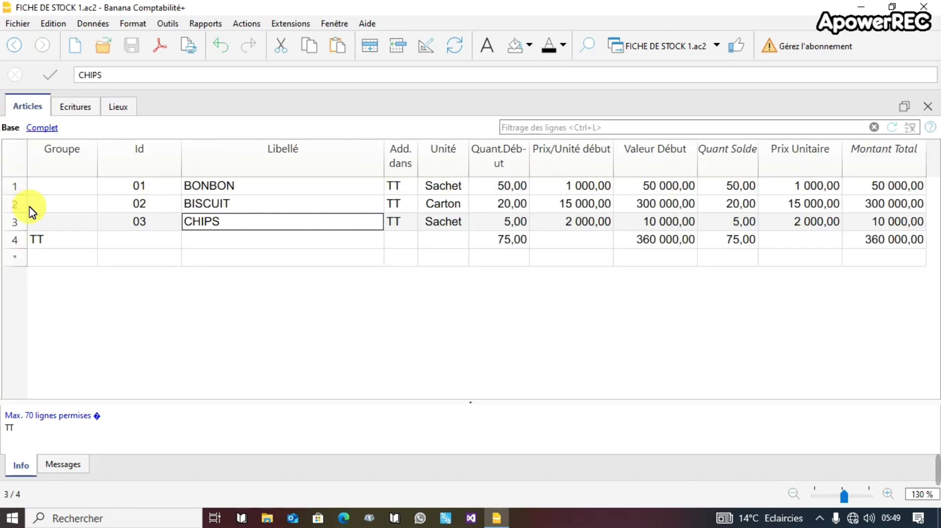
pyautogui.click(16, 243)
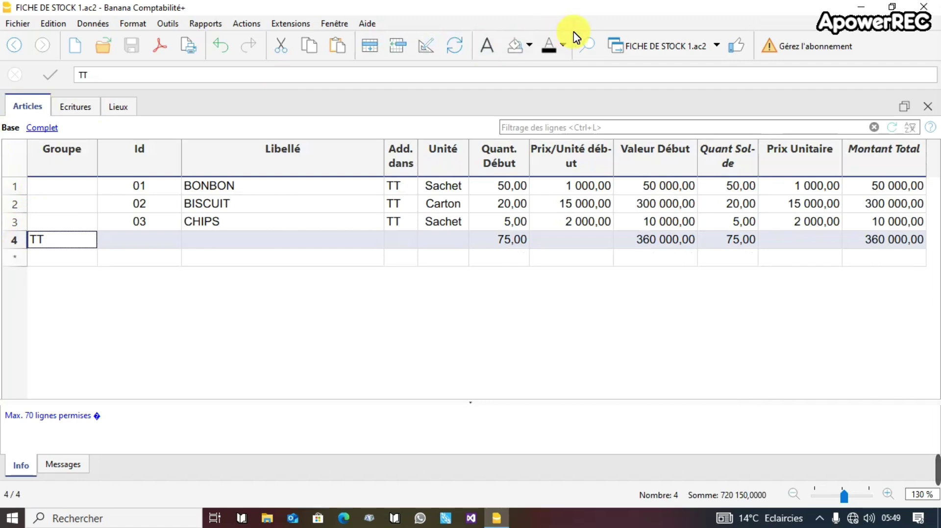
pyautogui.click(529, 45)
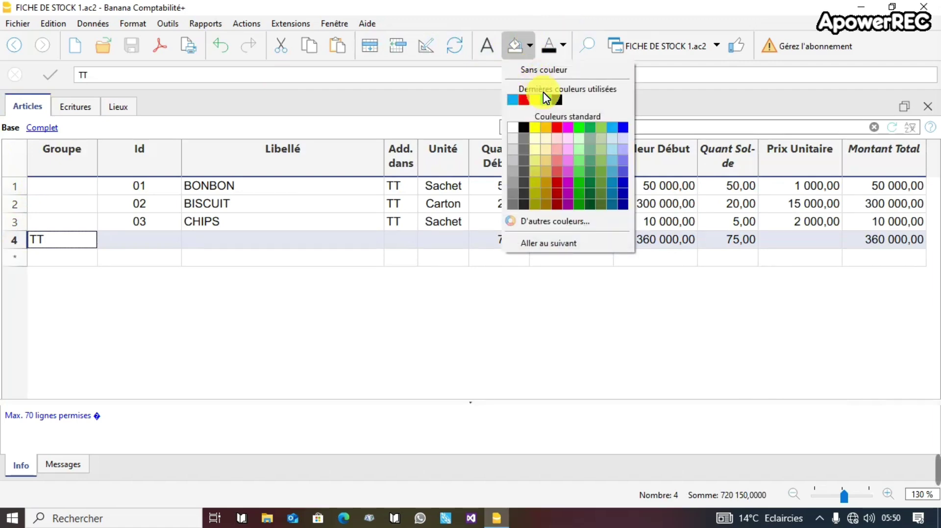
pyautogui.click(537, 152)
# Save the file and switch to the empty Ecritures entries table.
pyautogui.click(183, 225)
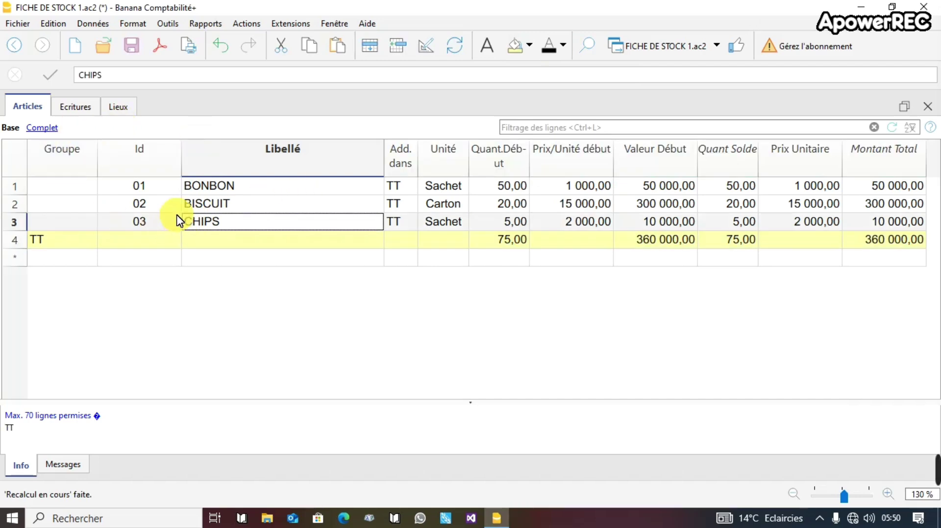
pyautogui.hotkey('ctrl', 's')
pyautogui.click(86, 112)
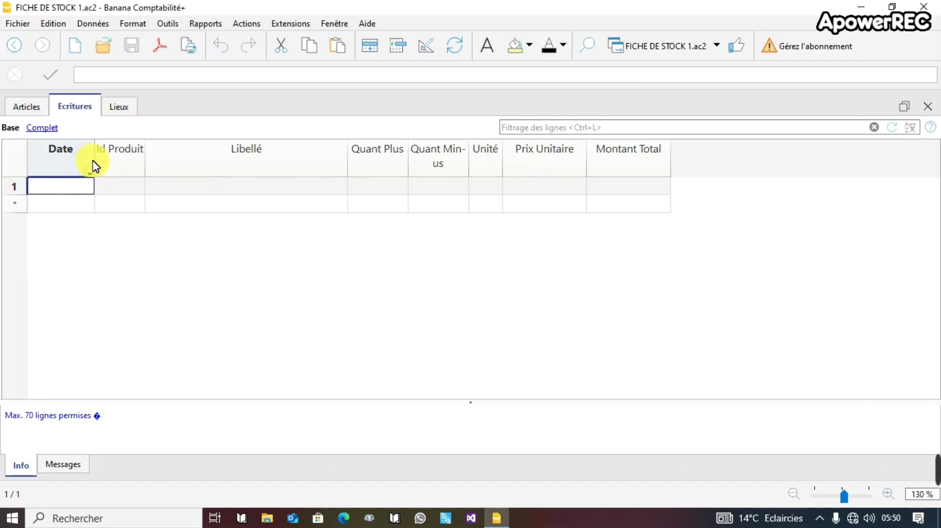
# Start the first entry dated 02/06/2025 for product 01, labelled 'Sortie biscuit'.
pyautogui.moveTo(98, 164); pyautogui.dragTo(120, 170)
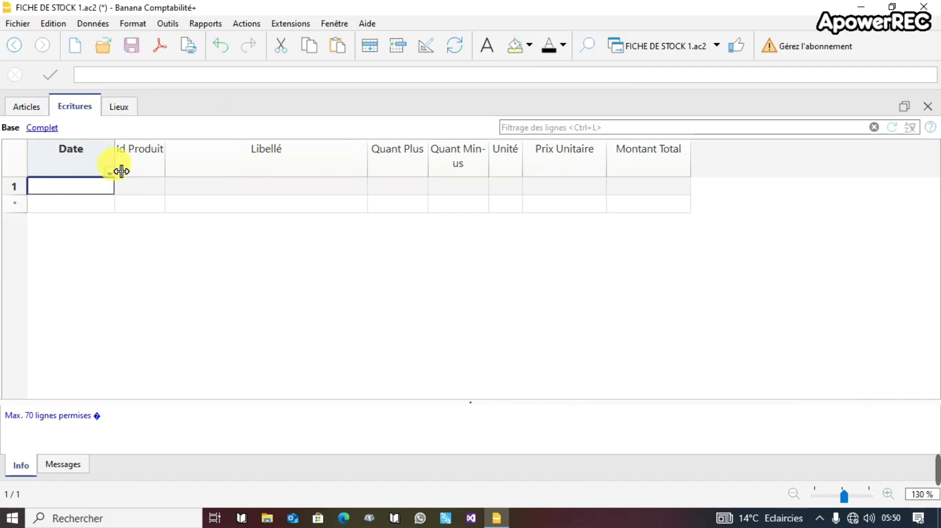
pyautogui.click(64, 191)
pyautogui.write('à')
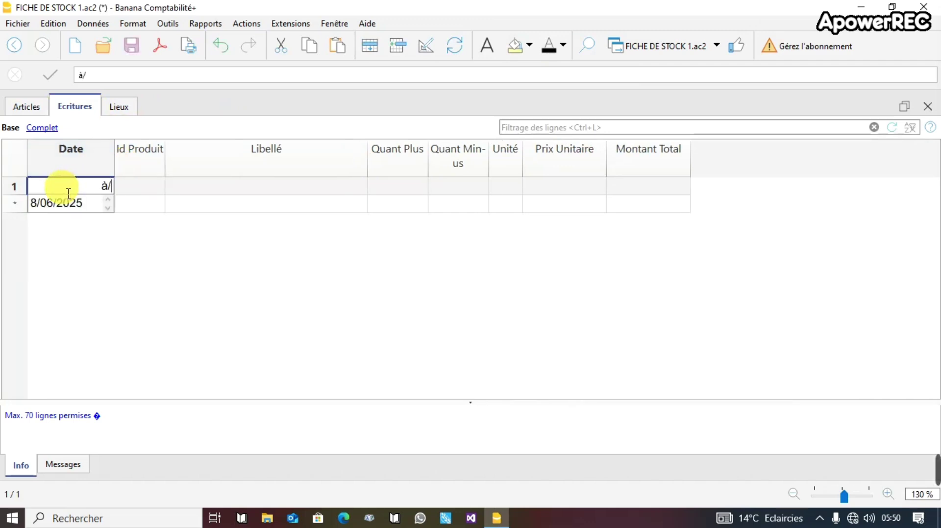
pyautogui.write('/')
pyautogui.press('BackSpace')
pyautogui.press('BackSpace')
pyautogui.write('02')
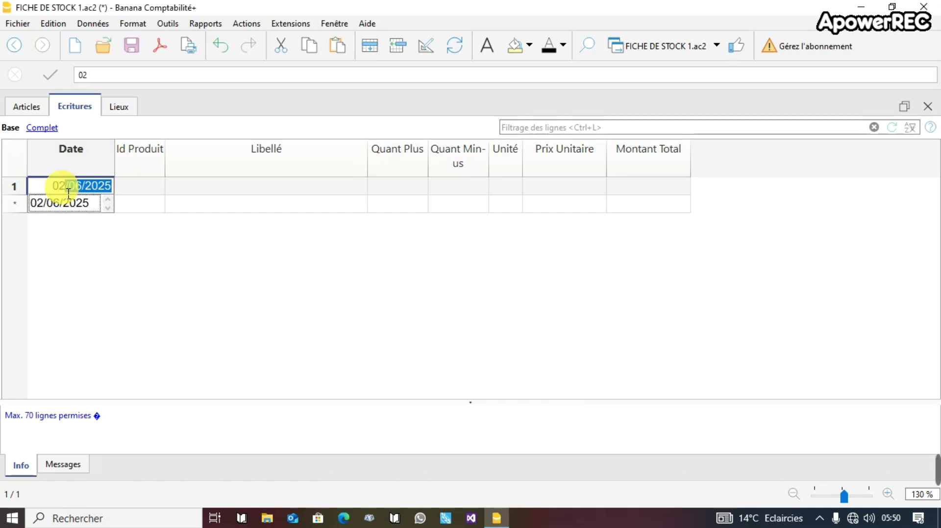
pyautogui.press('Return')
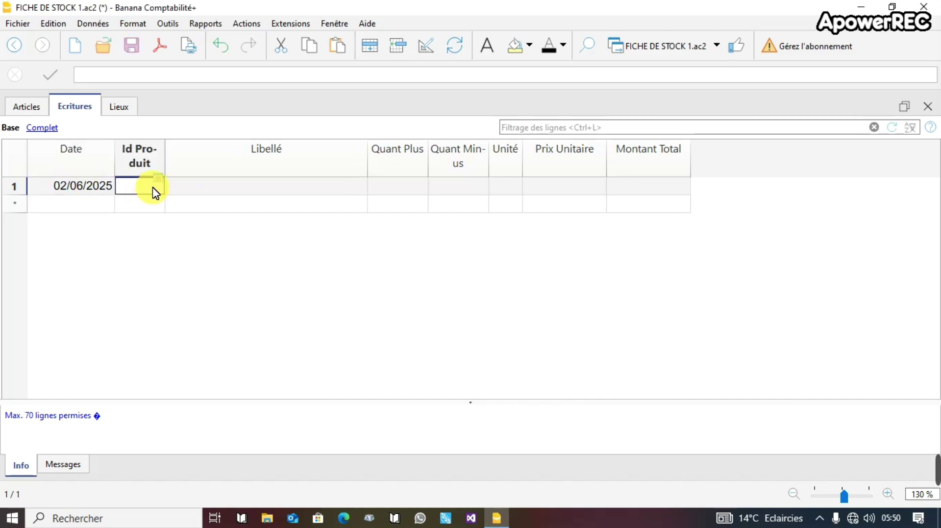
pyautogui.write('02')
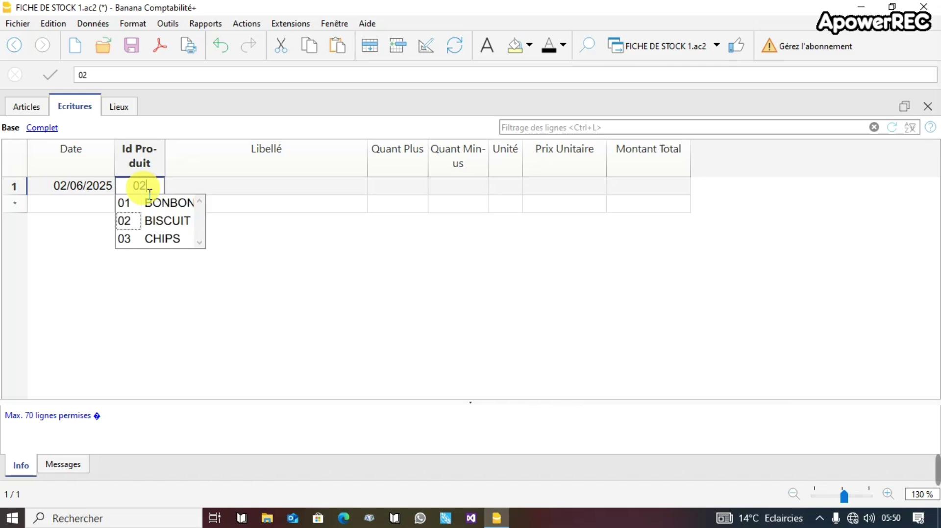
pyautogui.press('BackSpace')
pyautogui.write('1')
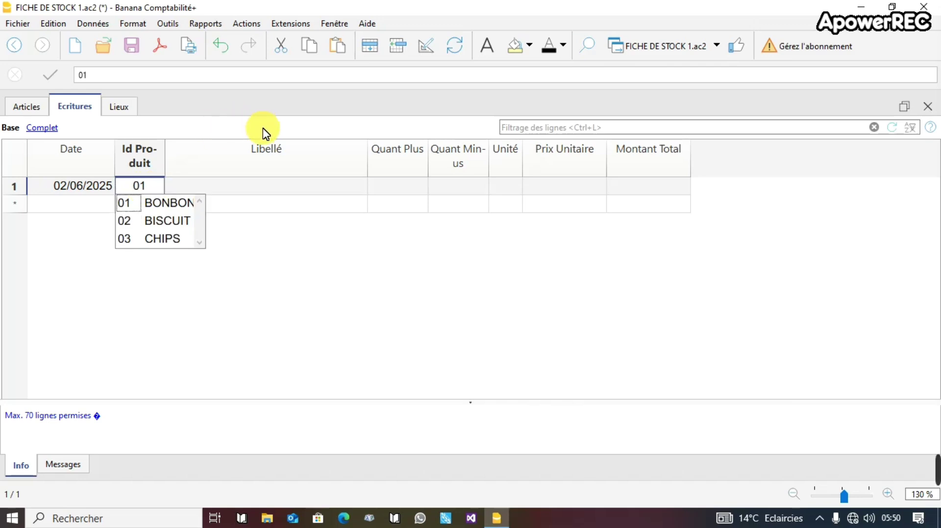
pyautogui.click(251, 191)
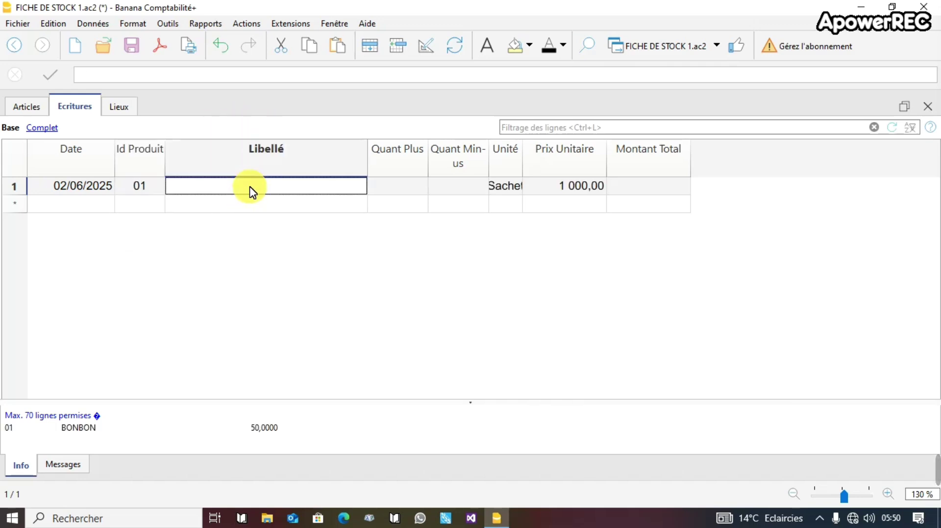
pyautogui.write('S')
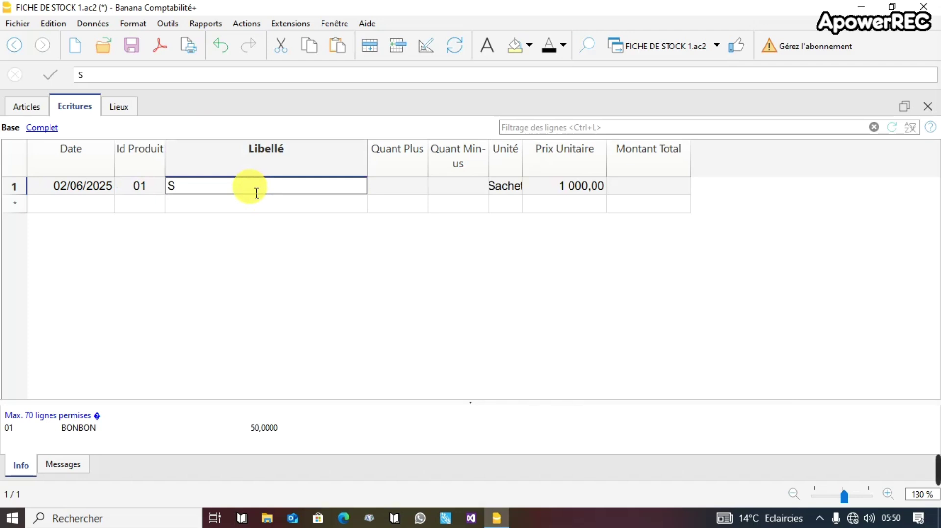
pyautogui.write('ortie ')
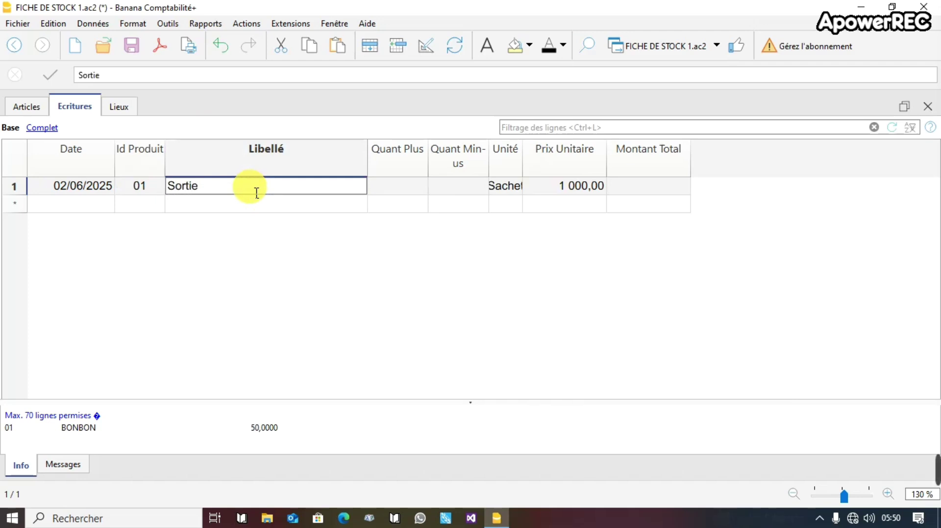
pyautogui.write('biscuit')
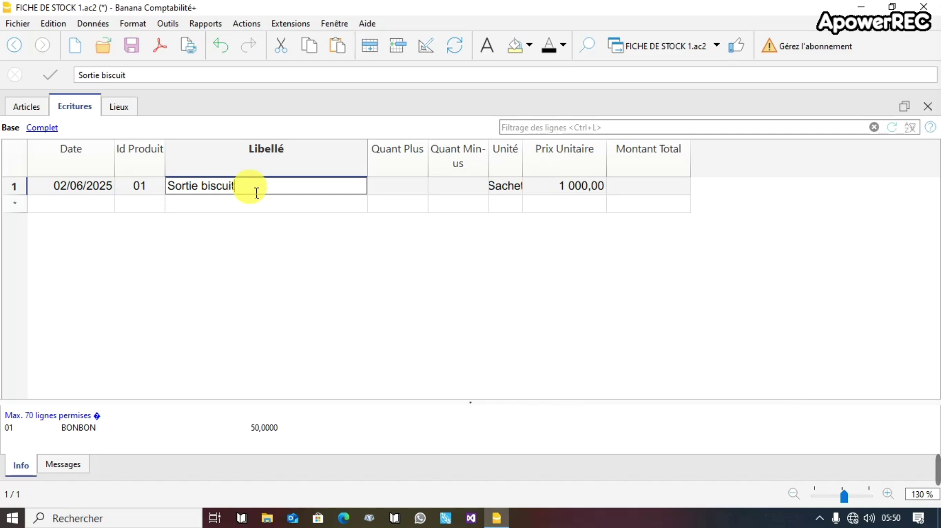
pyautogui.click(399, 189)
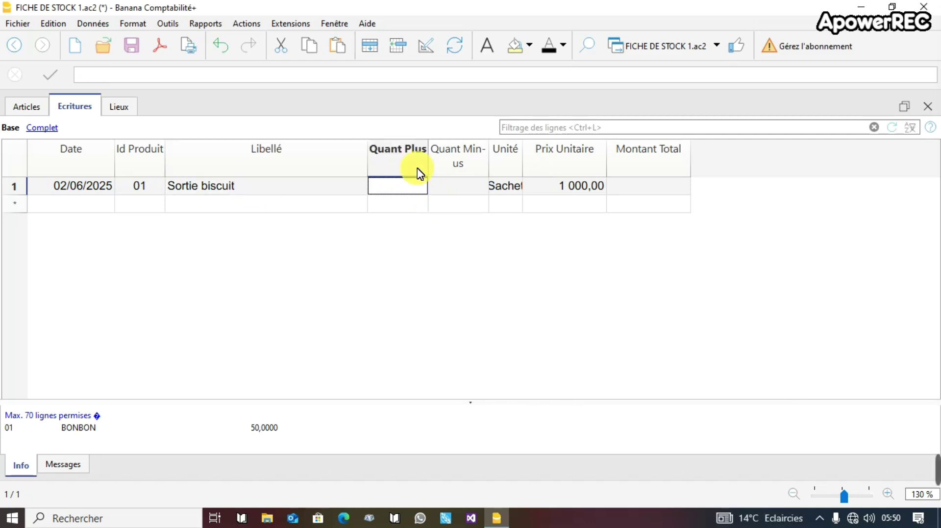
# Narrow the Quant Plus column and record 5 units out in Quant Minus.
pyautogui.moveTo(435, 160); pyautogui.dragTo(422, 160)
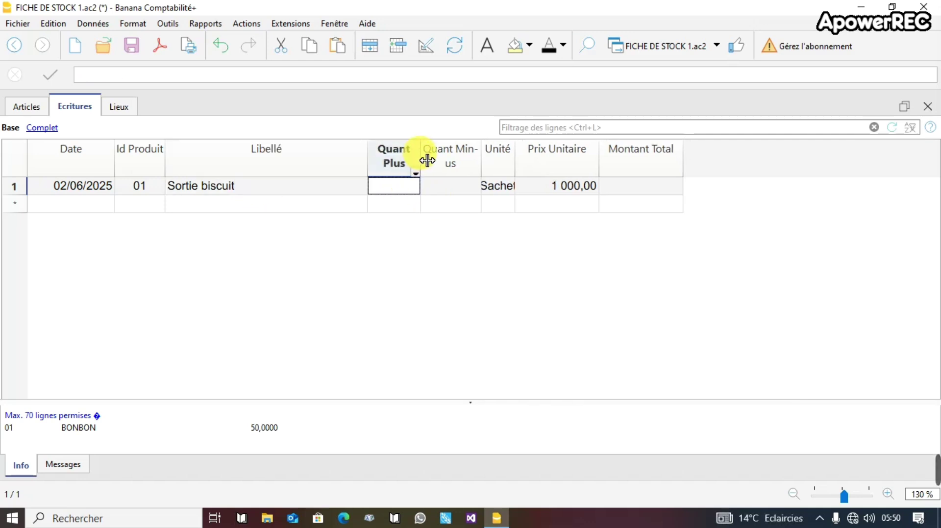
pyautogui.click(446, 188)
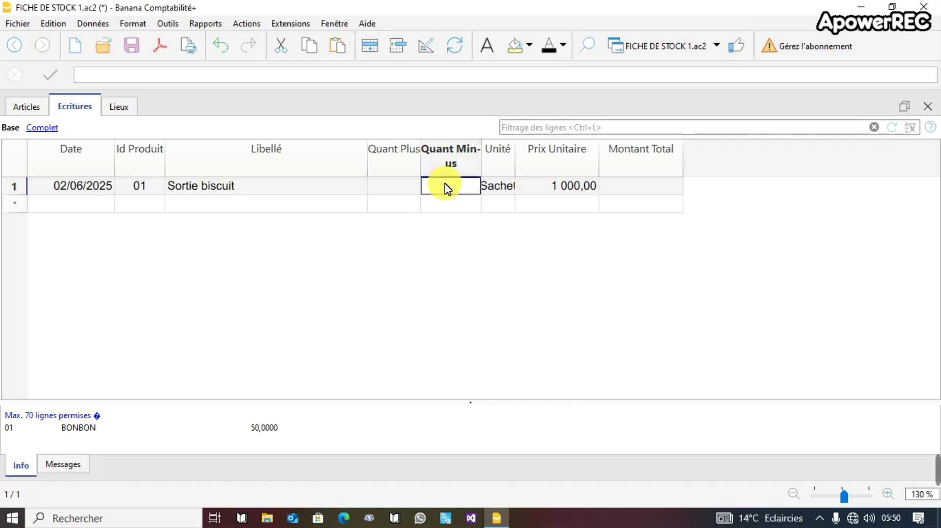
pyautogui.write('(')
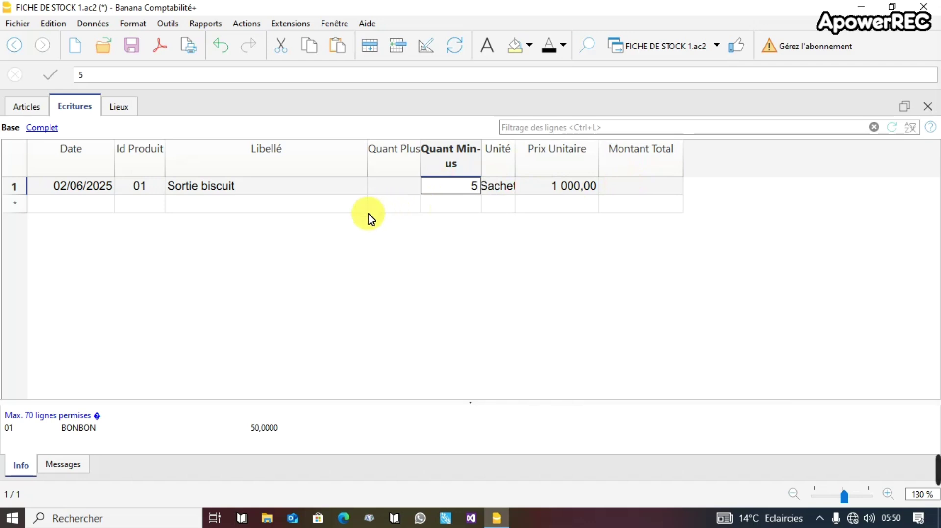
pyautogui.press('Return')
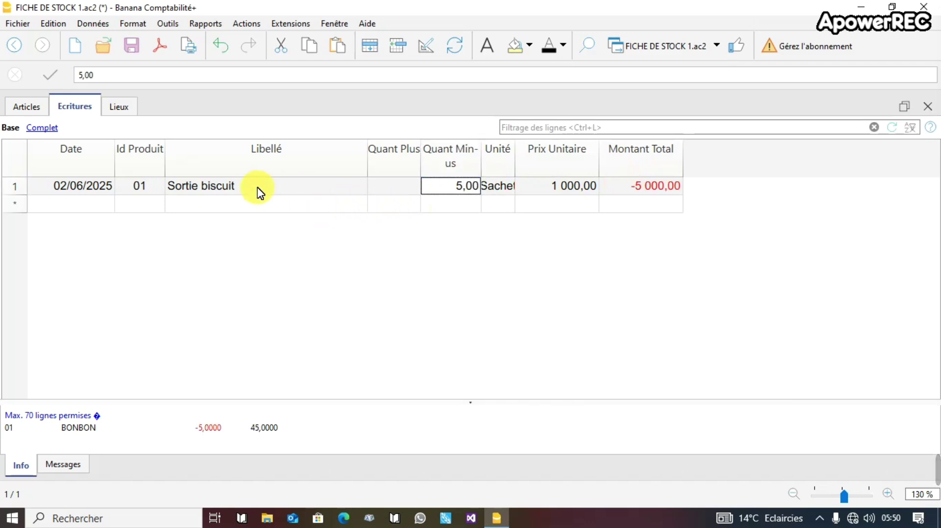
pyautogui.click(16, 109)
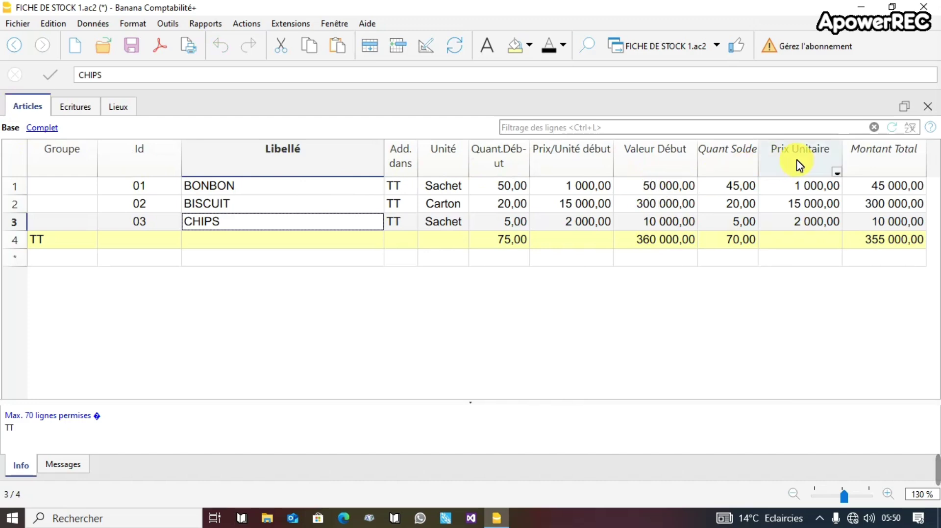
pyautogui.click(735, 185)
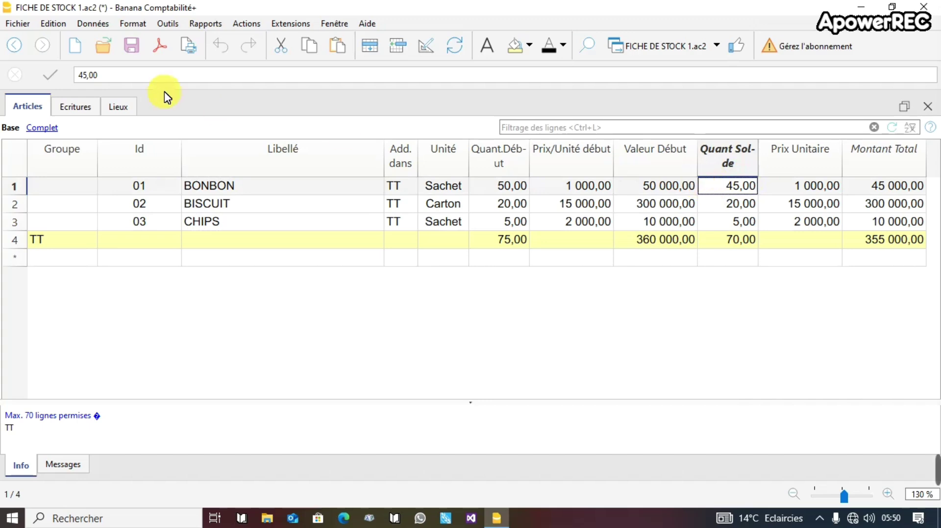
pyautogui.click(71, 112)
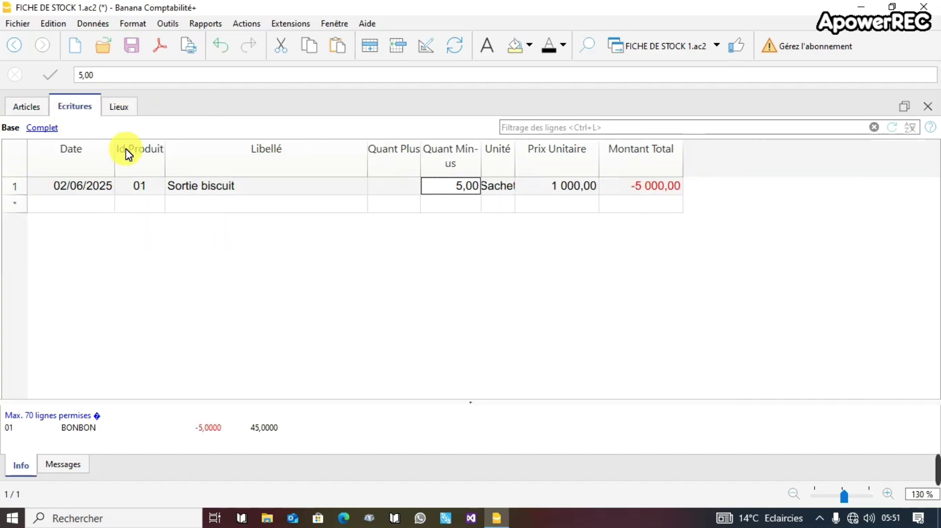
# Start a second entry dated 03/06/2025 for product 01, labelled 'Sortie biscuit'.
pyautogui.click(65, 209)
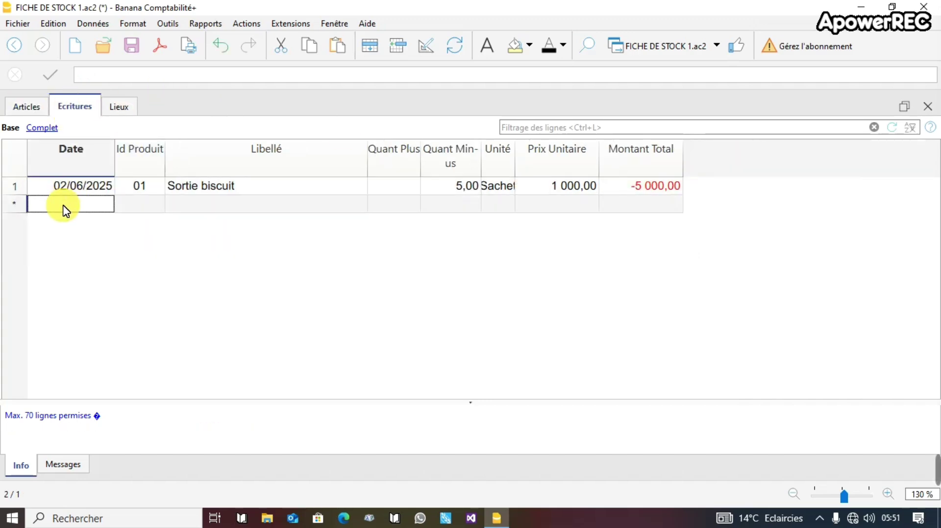
pyautogui.write('0')
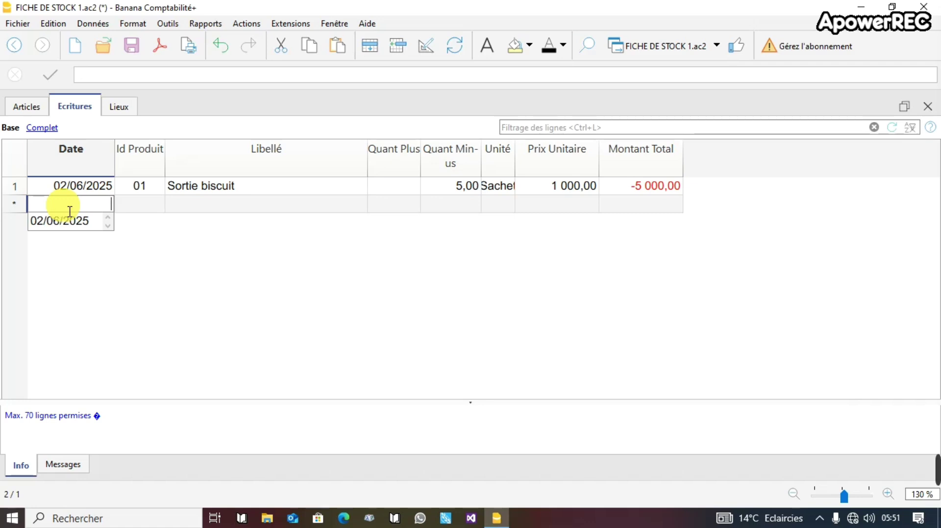
pyautogui.write('3')
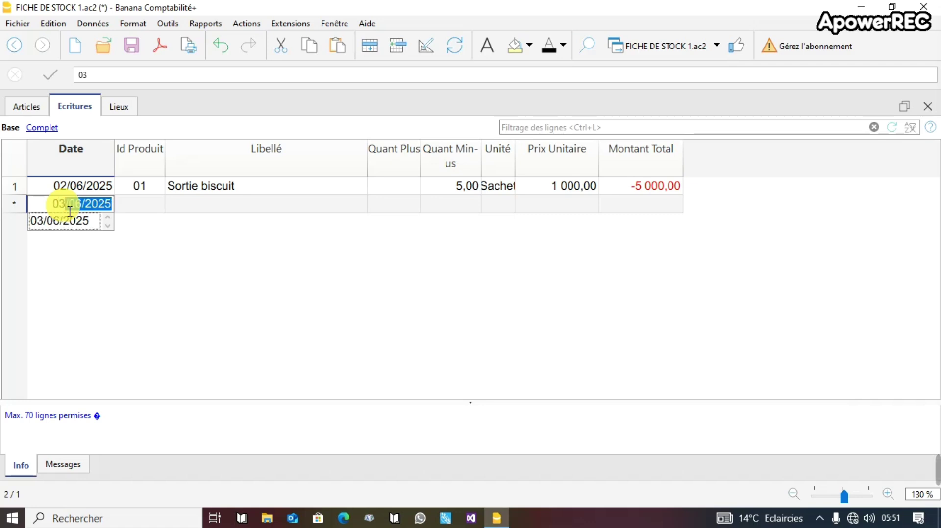
pyautogui.press('Return')
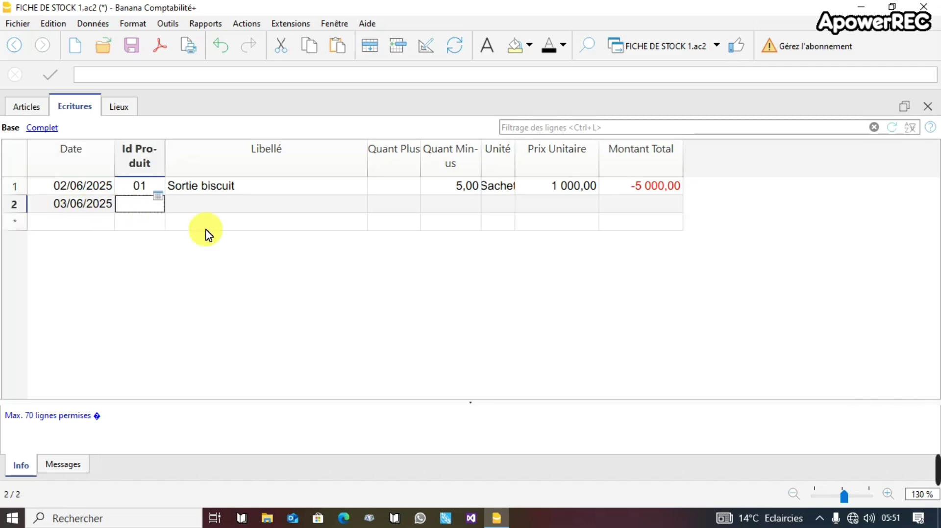
pyautogui.write('à&')
pyautogui.press('BackSpace')
pyautogui.press('BackSpace')
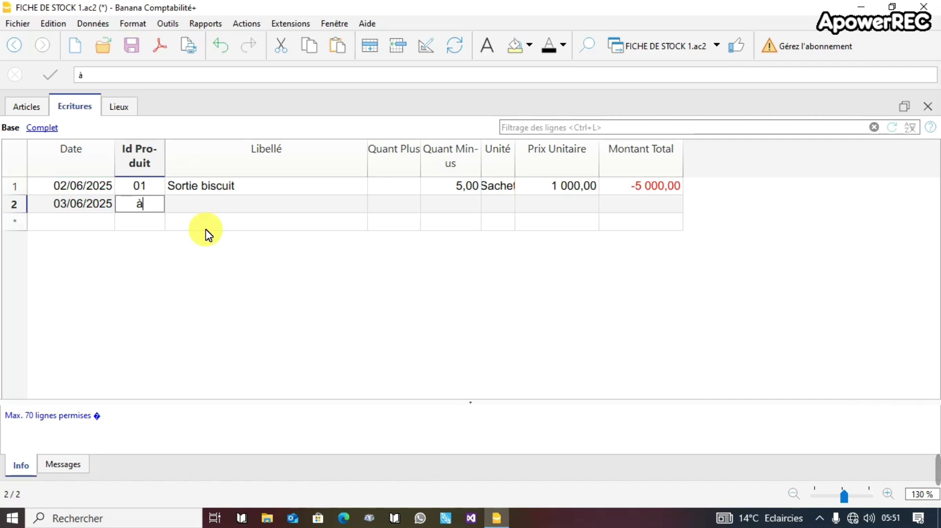
pyautogui.write('01')
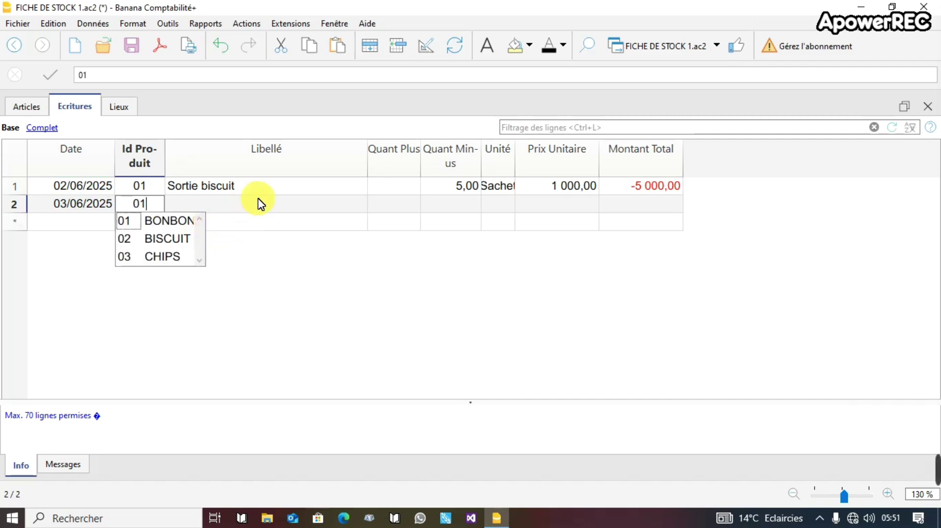
pyautogui.click(259, 202)
pyautogui.write('So')
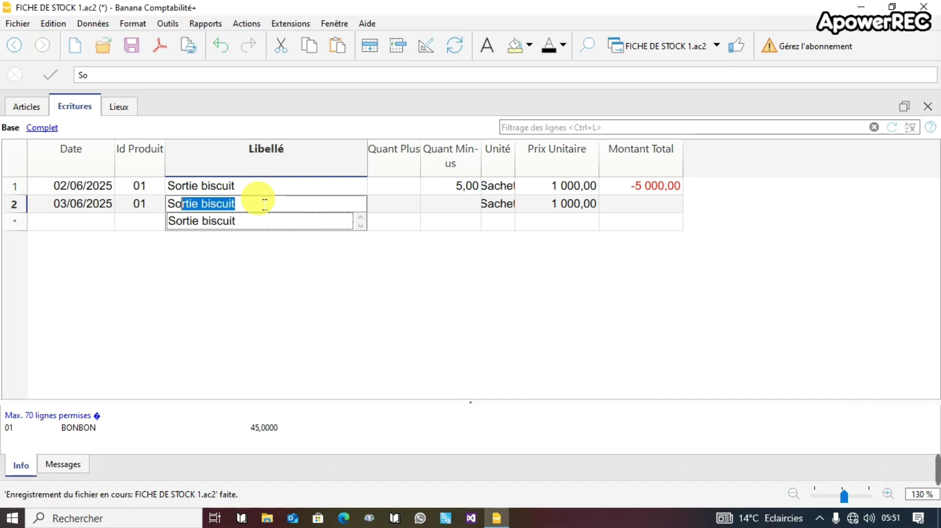
pyautogui.press('Return')
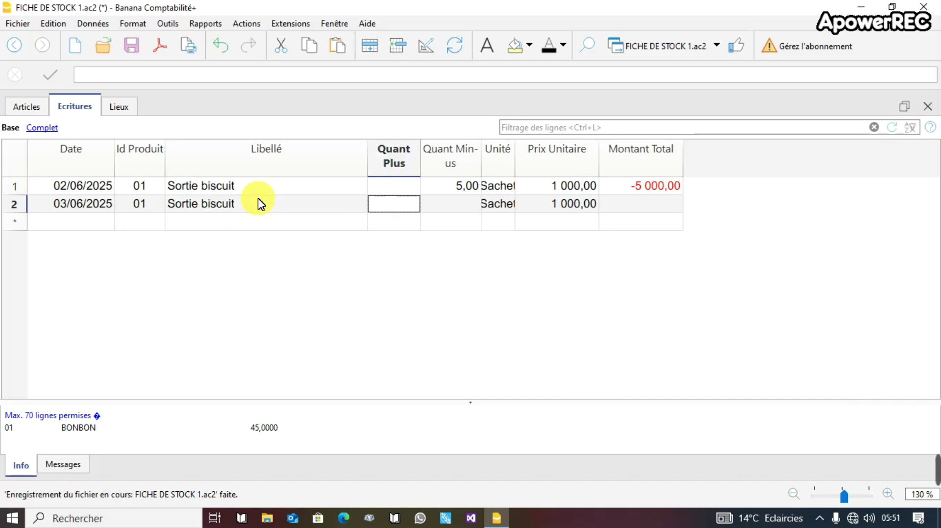
# Enter 20 in Quant Minus and confirm BONBON's balance of 25 in Articles.
pyautogui.click(465, 205)
pyautogui.write('20')
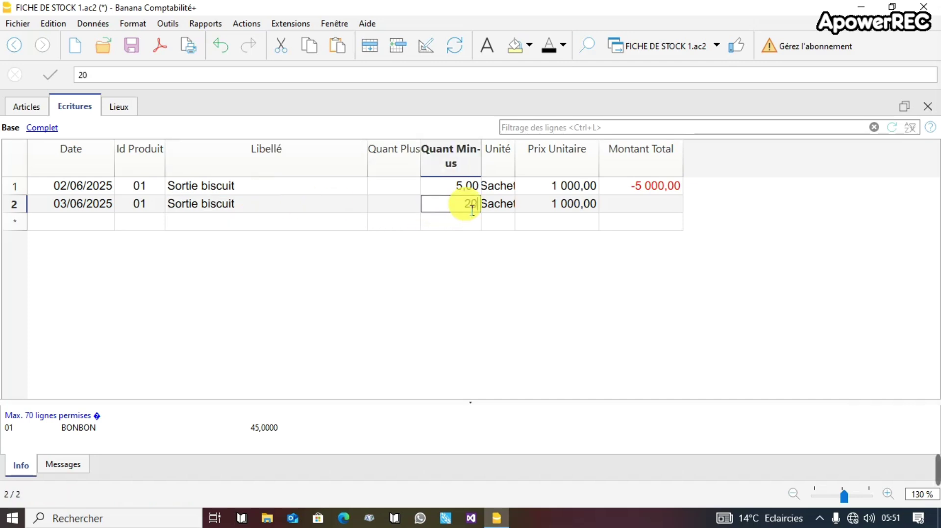
pyautogui.click(630, 214)
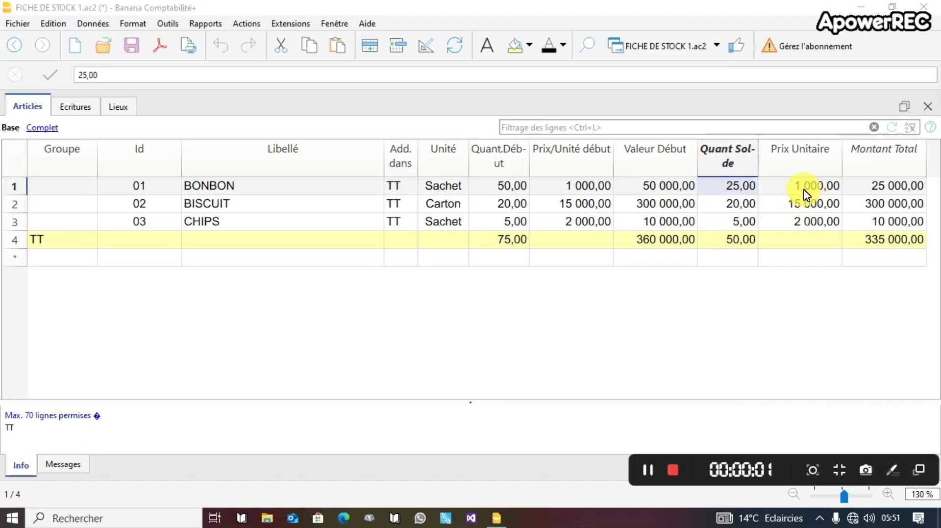
pyautogui.click(735, 185)
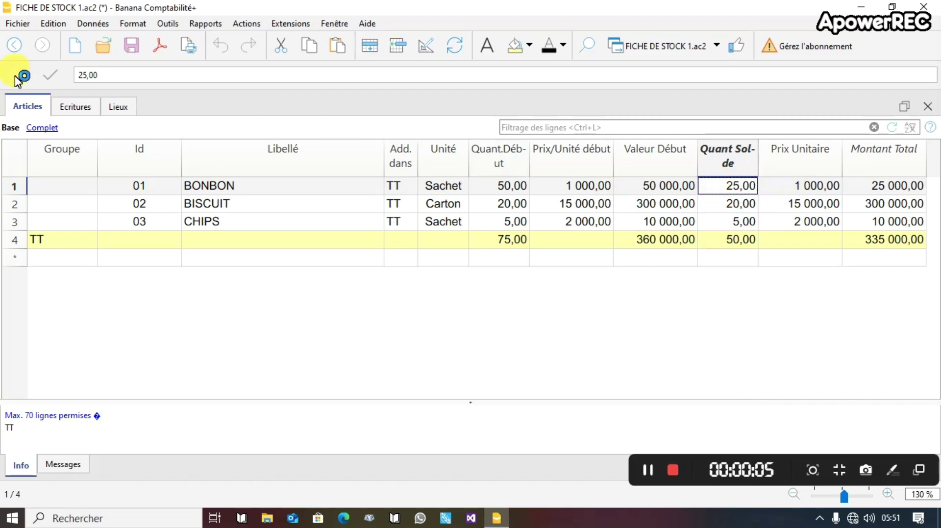
pyautogui.click(79, 110)
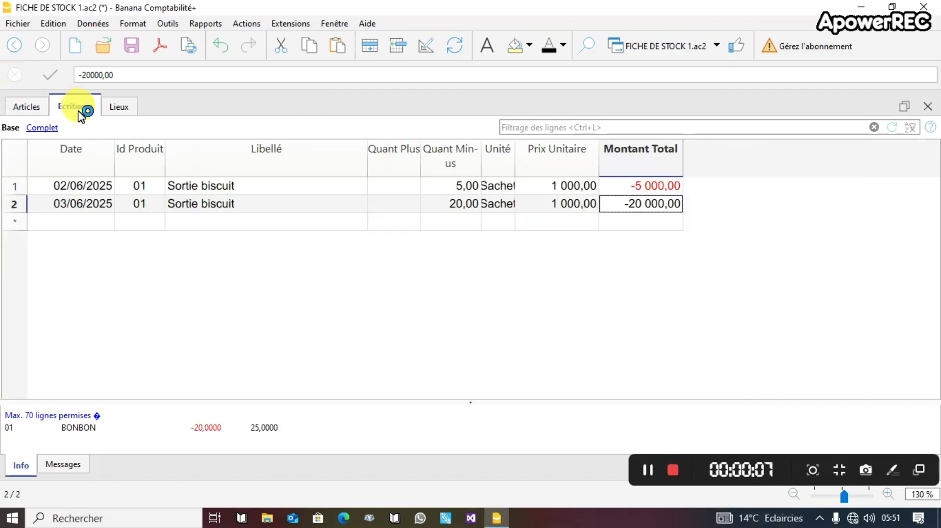
# Add a 03/06/2025 entry for product 01 labelled 'Entrée biscuit' with 15 units in.
pyautogui.click(71, 227)
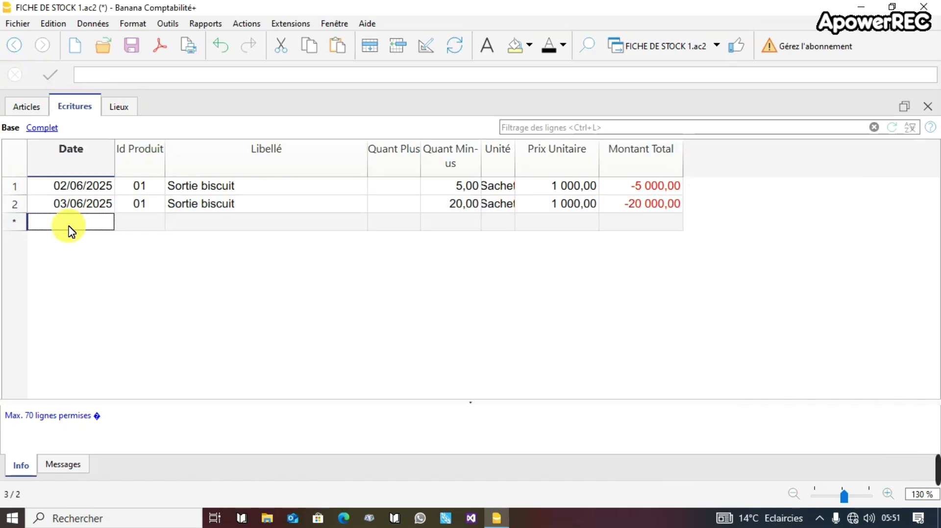
pyautogui.write('03/06/2025')
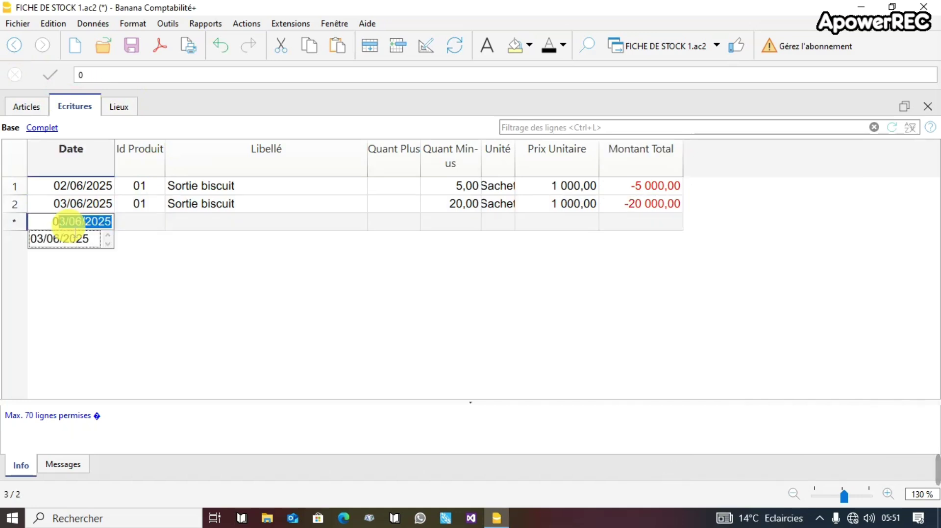
pyautogui.press('Return')
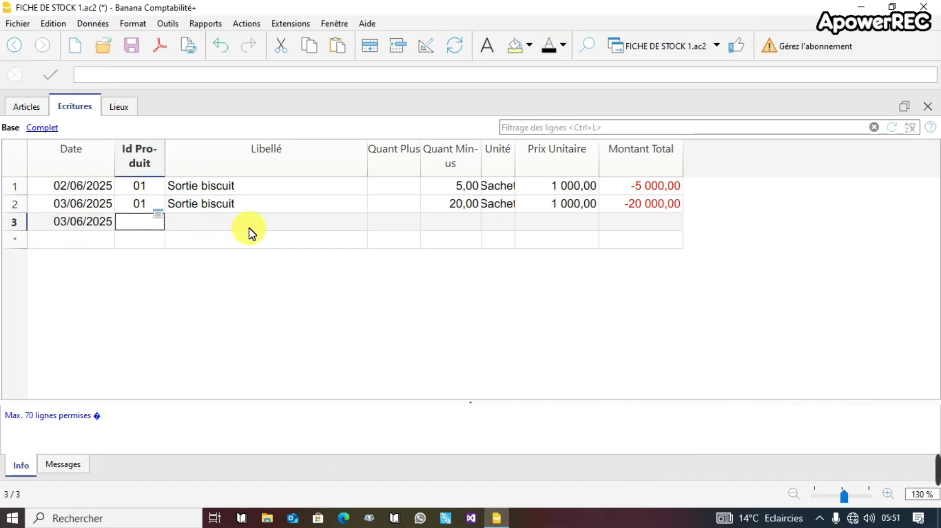
pyautogui.write('01')
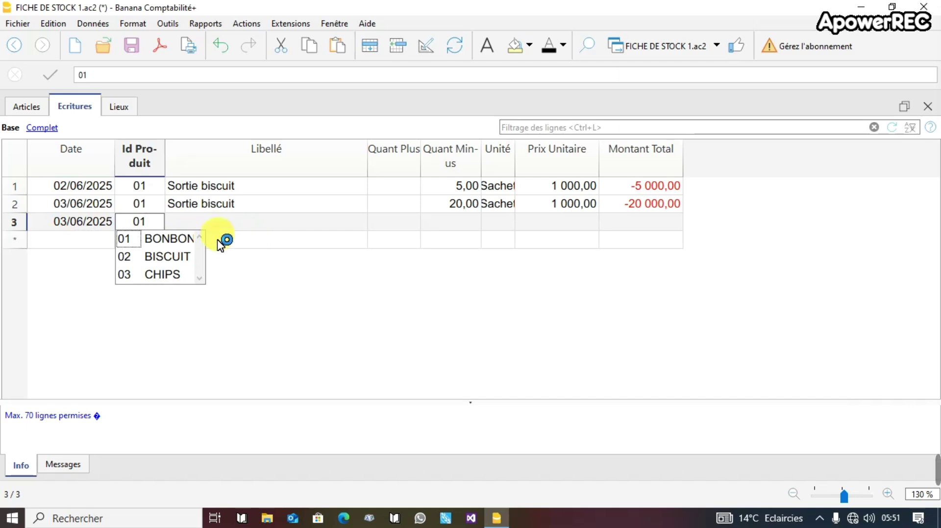
pyautogui.press('Return')
pyautogui.write('E')
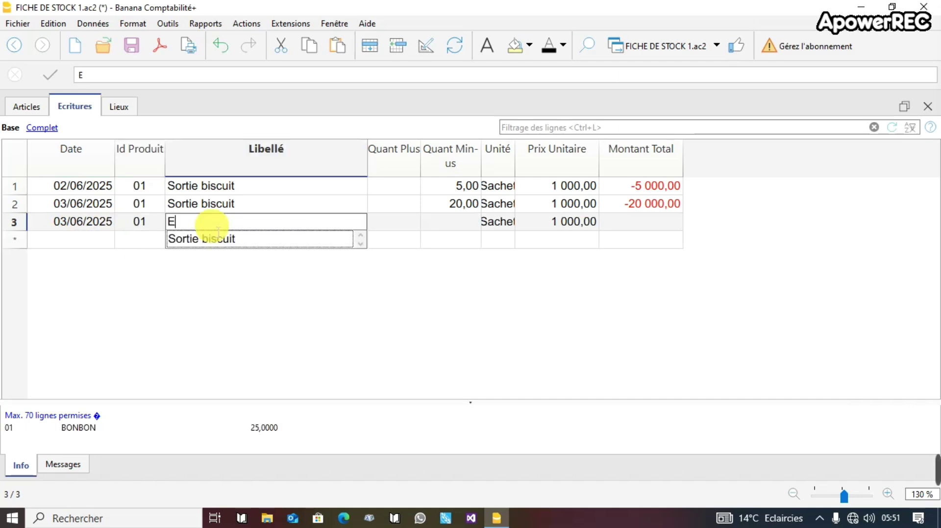
pyautogui.write('ntrée bis')
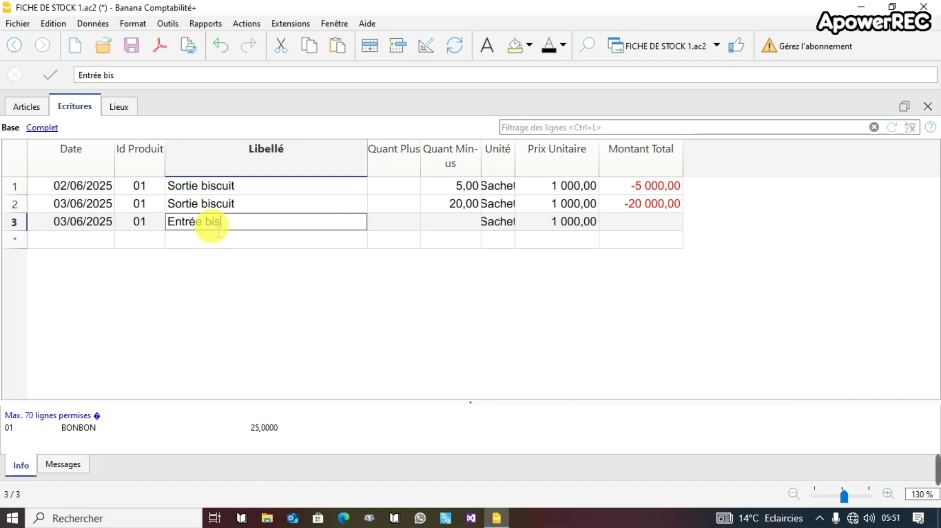
pyautogui.write('cuit d')
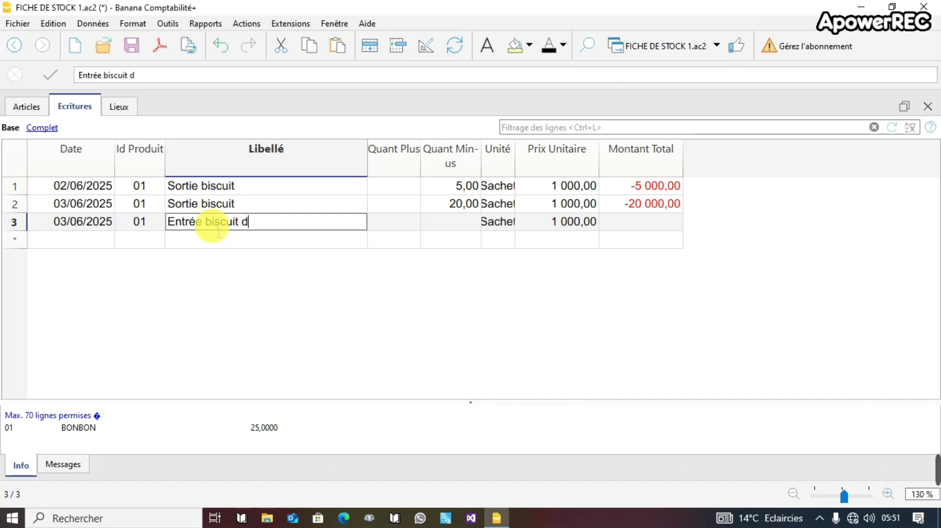
pyautogui.press('BackSpace')
pyautogui.press('BackSpace')
pyautogui.click(392, 226)
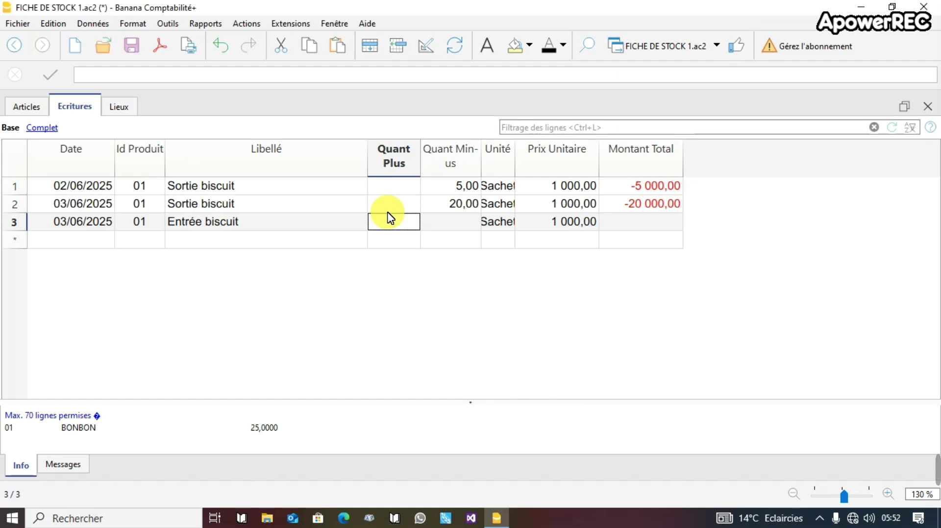
pyautogui.write('15')
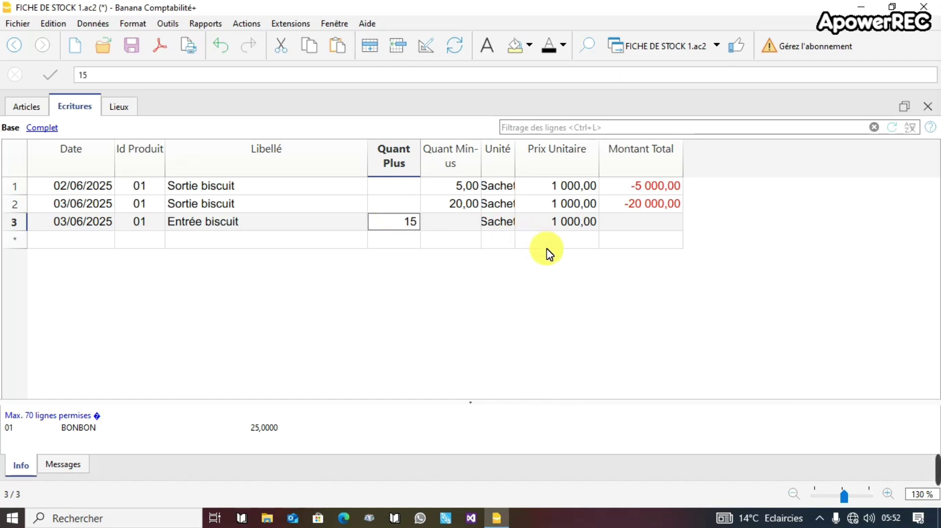
pyautogui.click(419, 244)
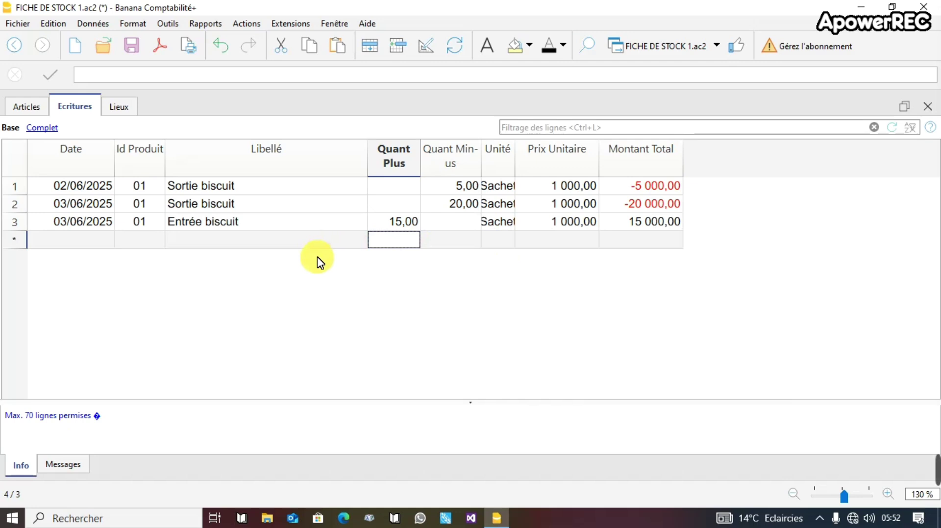
# Enter date 05/06/2025, product 02 and the label 'Entrée bonbon' in a new row.
pyautogui.click(70, 244)
pyautogui.write('05')
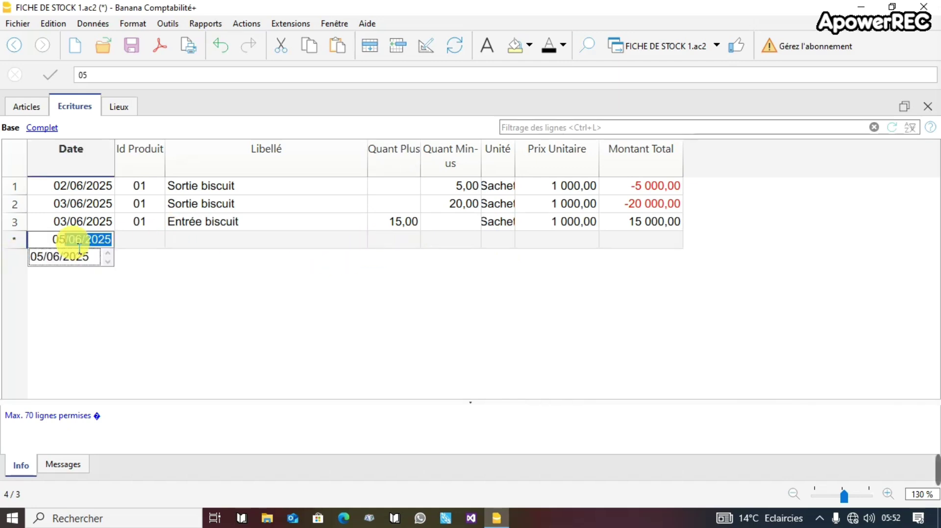
pyautogui.press('Return')
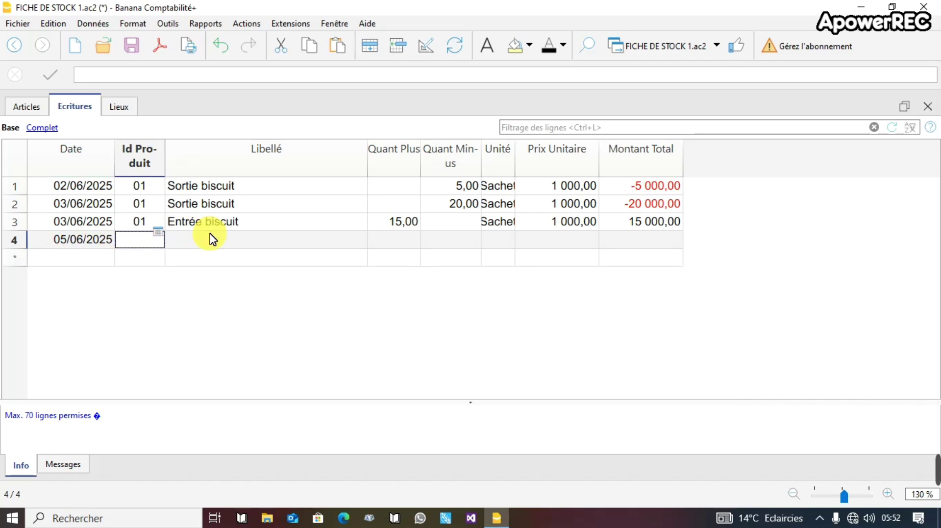
pyautogui.write('02')
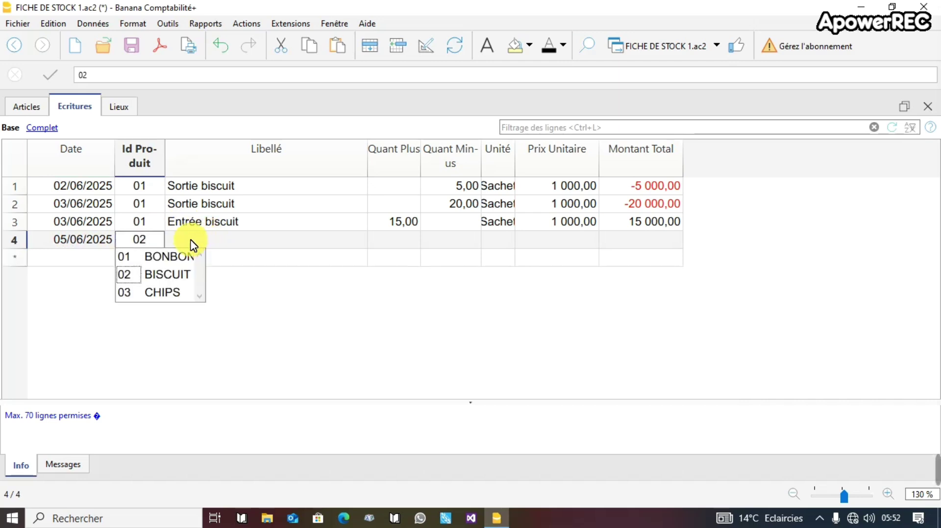
pyautogui.press('Return')
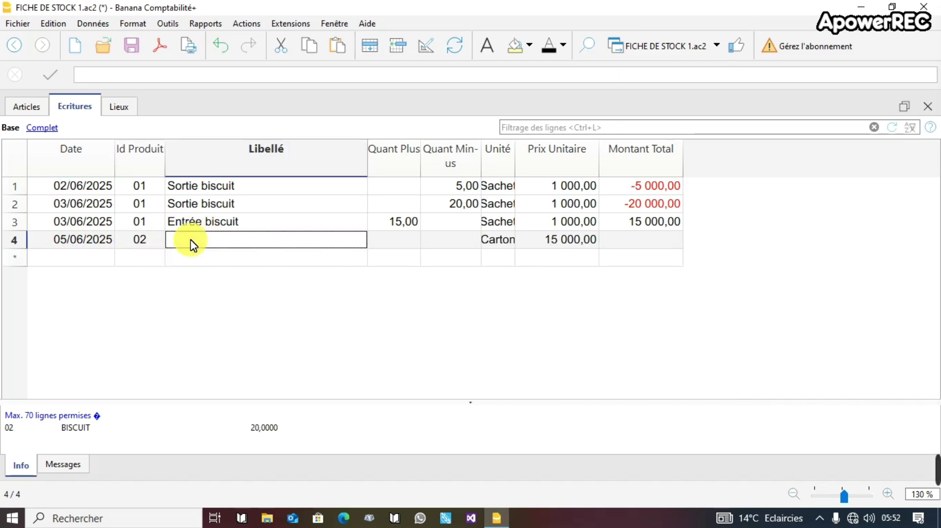
pyautogui.write('EN')
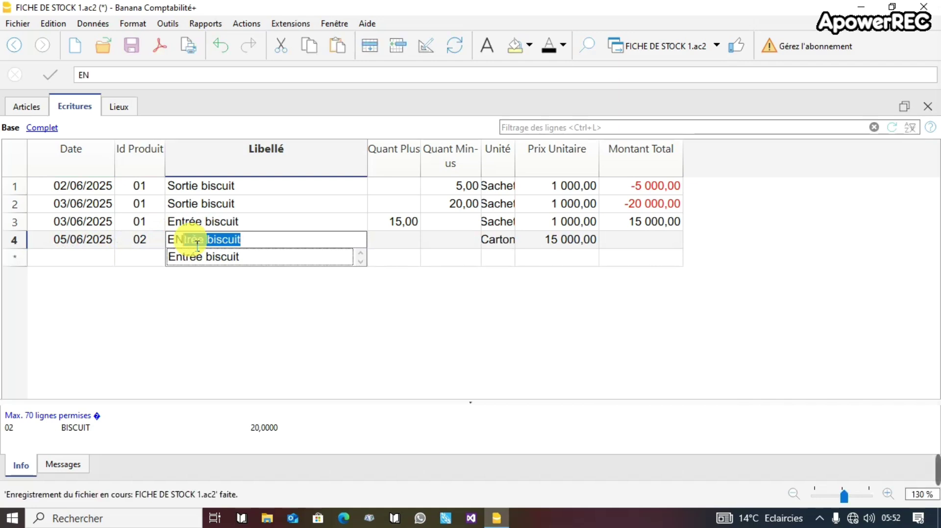
pyautogui.press('Delete')
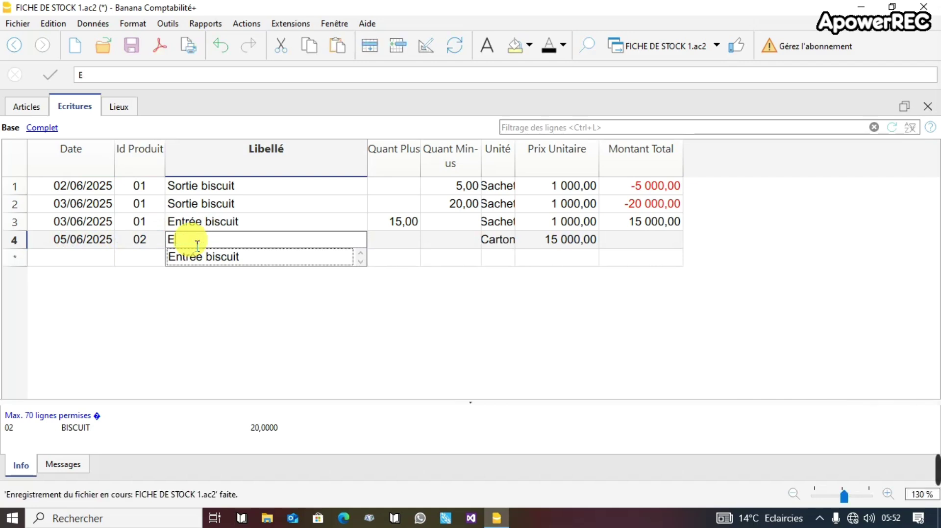
pyautogui.write('ntree')
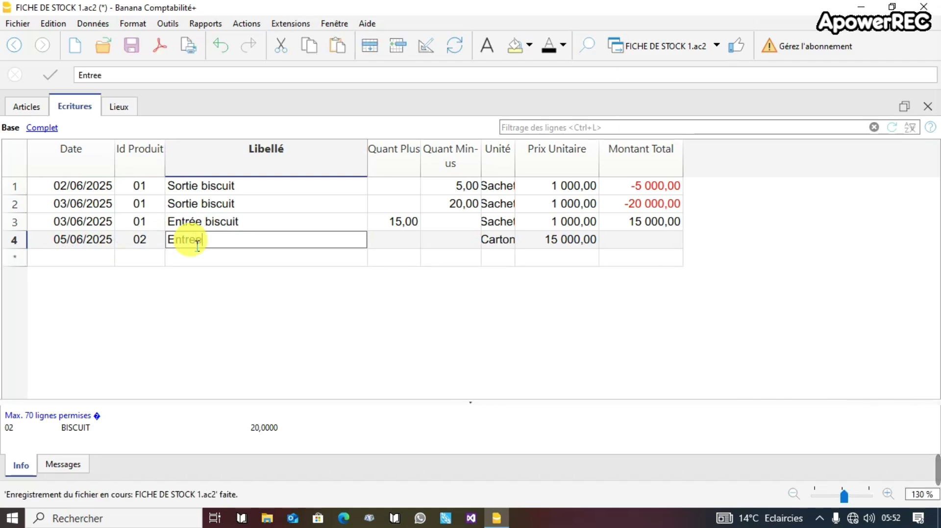
pyautogui.press('BackSpace')
pyautogui.press('BackSpace')
pyautogui.write('ée')
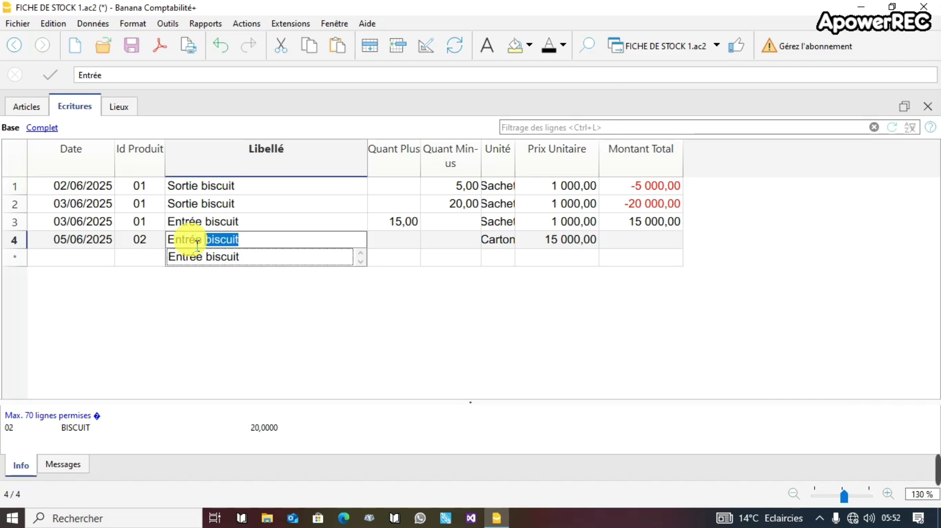
pyautogui.write(' bo')
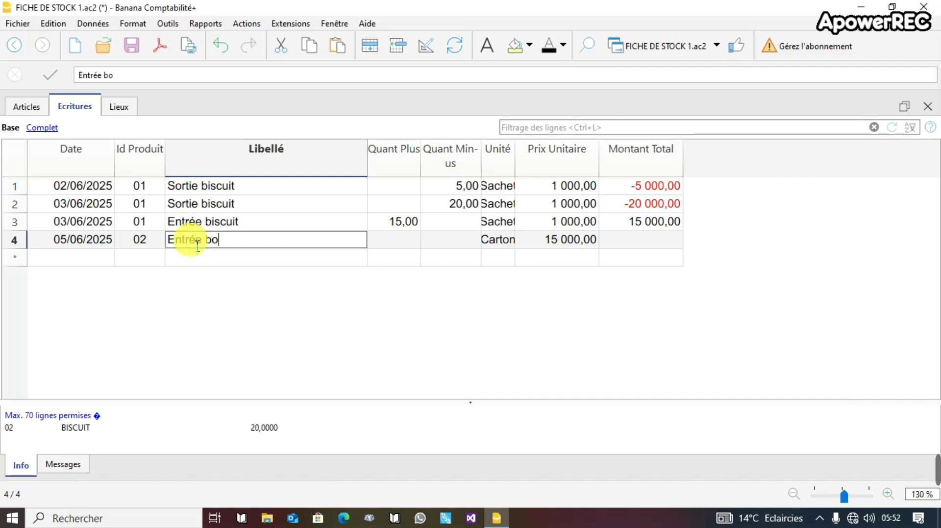
pyautogui.write('mbon')
pyautogui.click(405, 242)
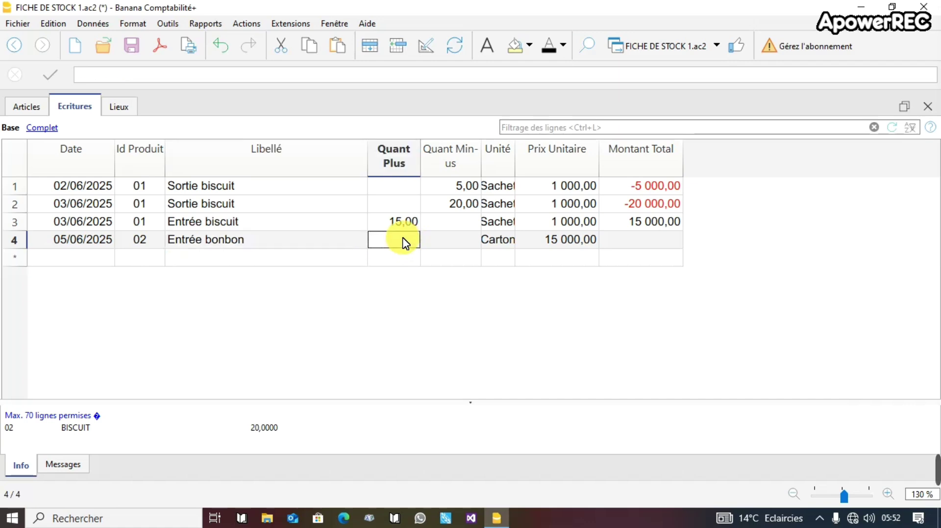
# Put 5 in row 4's Quant Plus and verify BISCUIT's balance rises from 20,00 to 25,00.
pyautogui.click(22, 106)
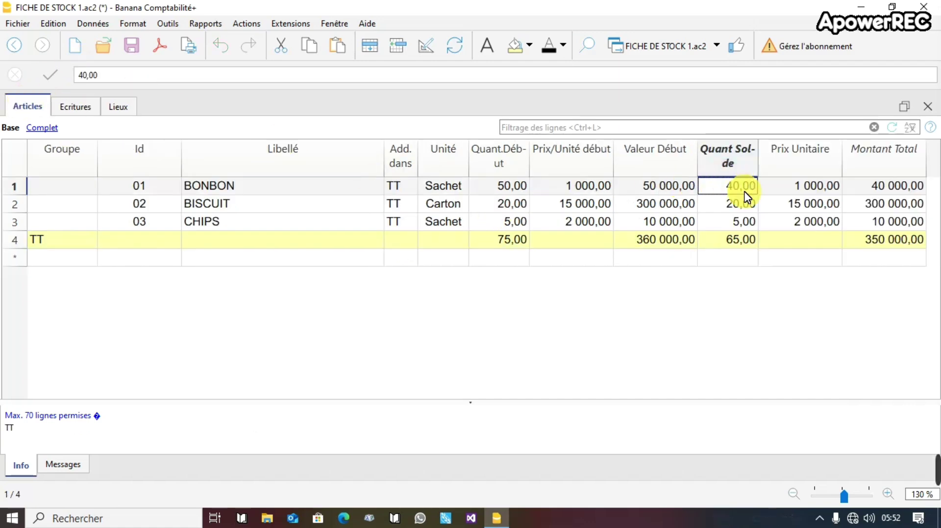
pyautogui.click(739, 205)
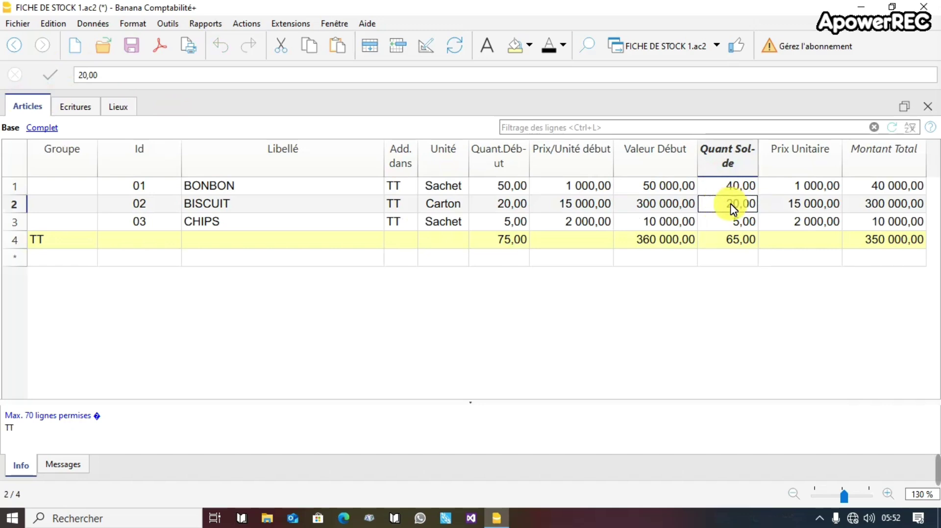
pyautogui.click(74, 108)
pyautogui.click(439, 258)
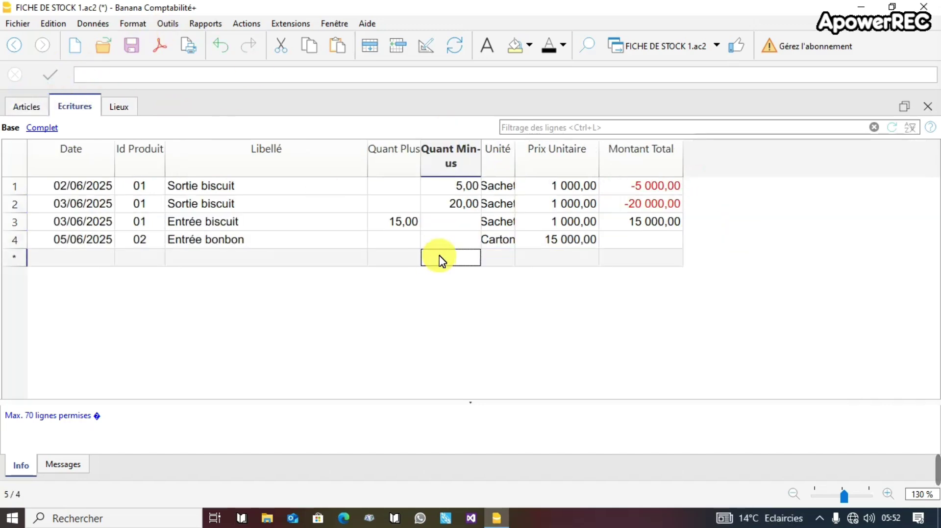
pyautogui.click(395, 240)
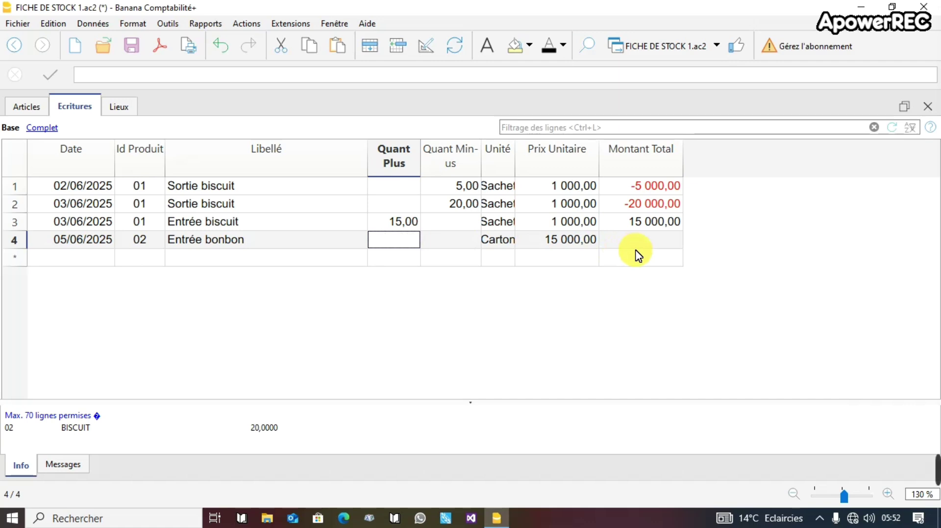
pyautogui.write('(')
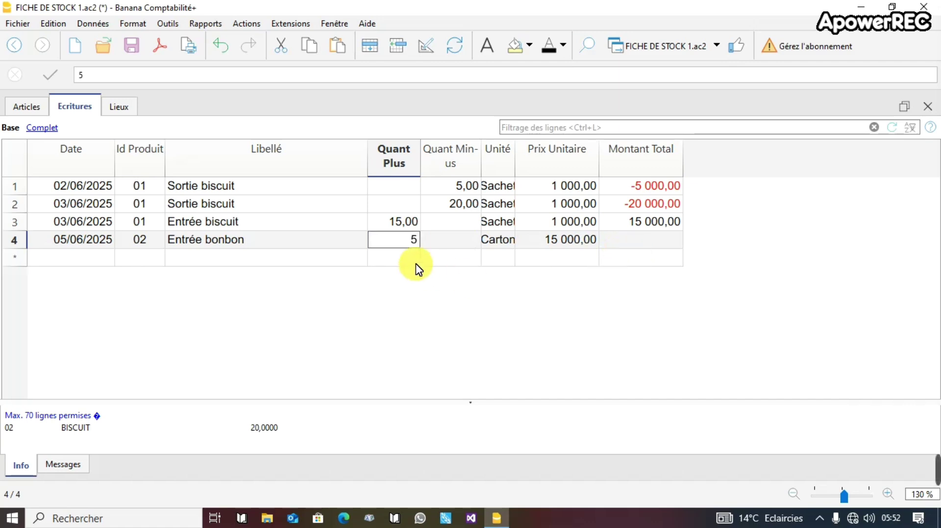
pyautogui.click(405, 252)
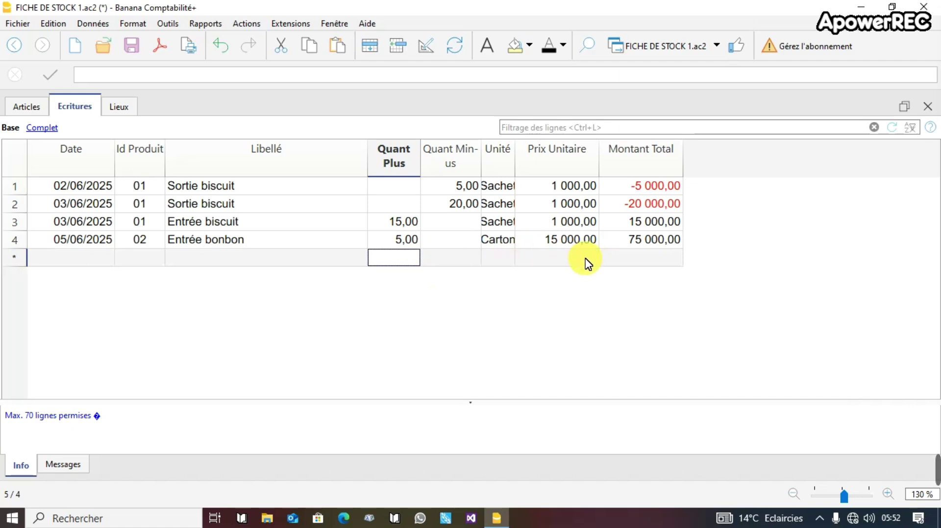
pyautogui.click(27, 109)
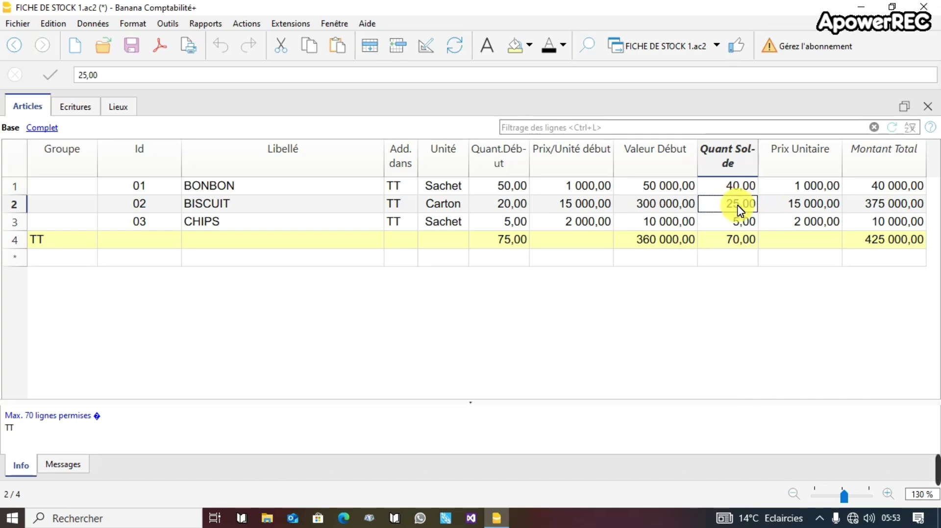
pyautogui.click(79, 108)
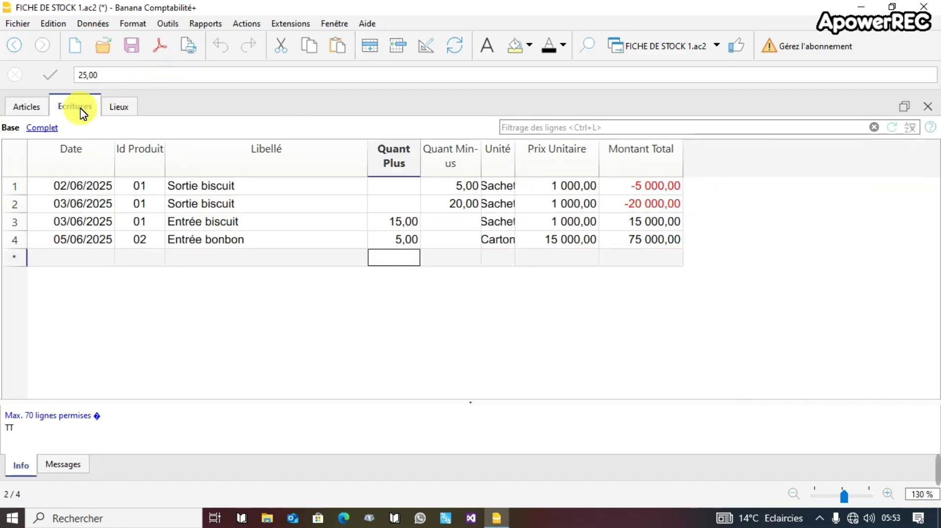
# Start a 06/06/2025 entry for product 02 labelled 'Sortie bonbon'.
pyautogui.click(56, 265)
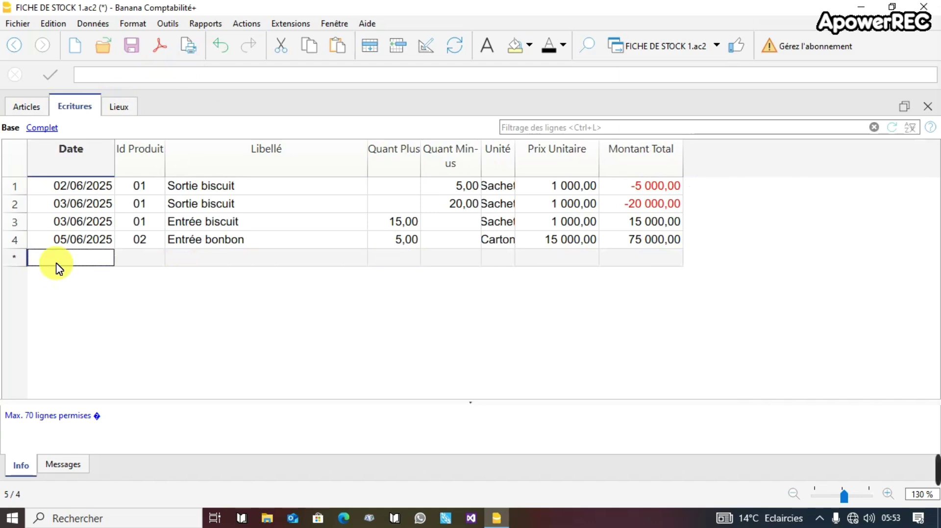
pyautogui.write('06')
pyautogui.press('Return')
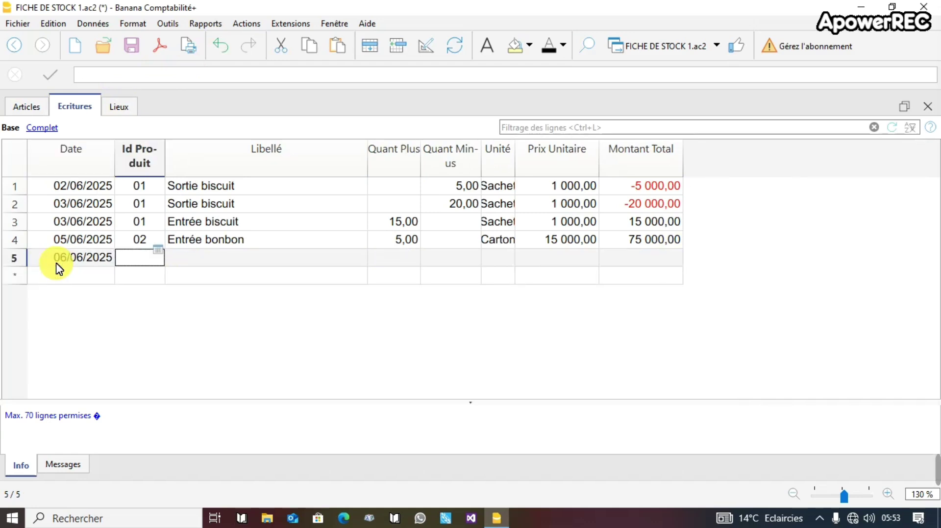
pyautogui.write('02')
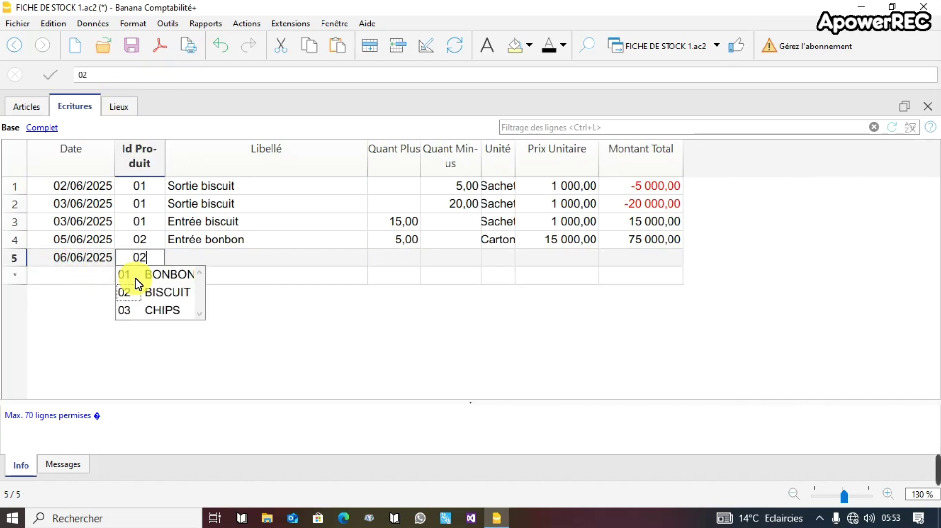
pyautogui.click(242, 256)
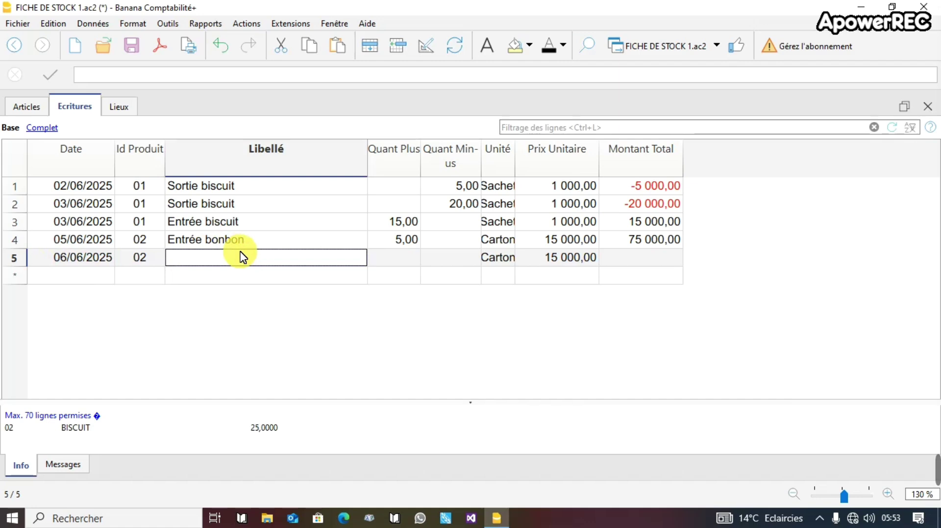
pyautogui.write('SO')
pyautogui.press('BackSpace')
pyautogui.press('BackSpace')
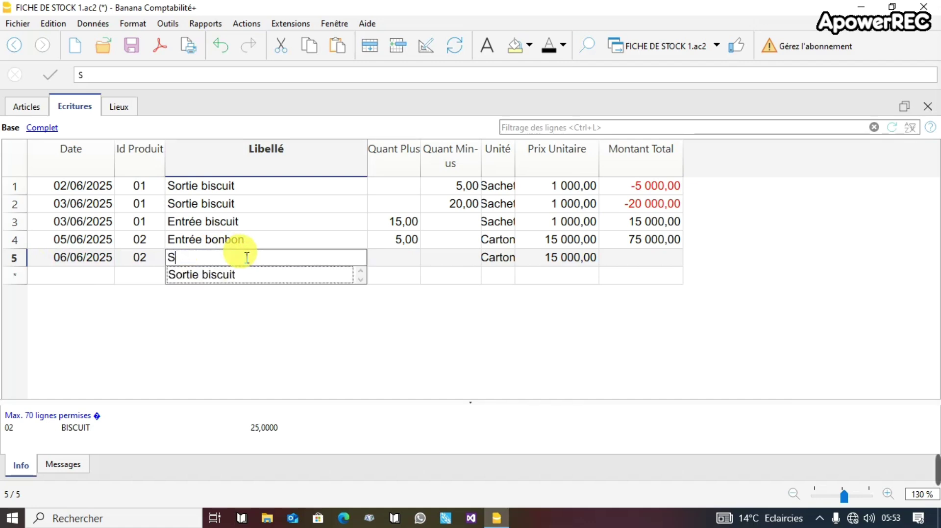
pyautogui.write('ort')
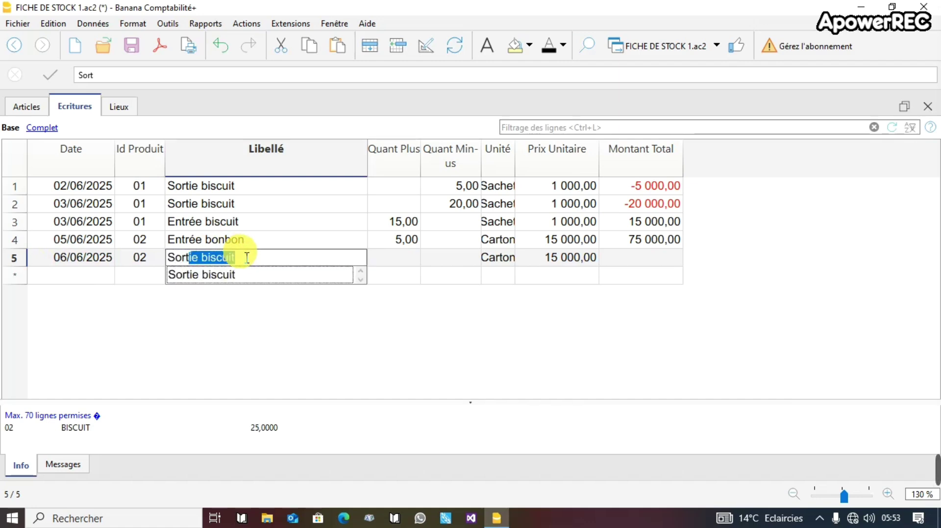
pyautogui.write('ie')
pyautogui.write(' bom')
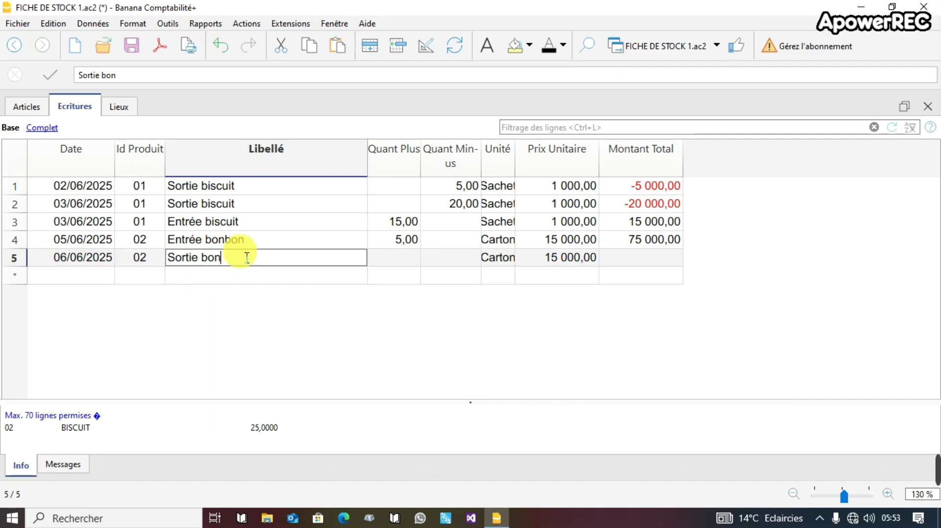
pyautogui.write('bon')
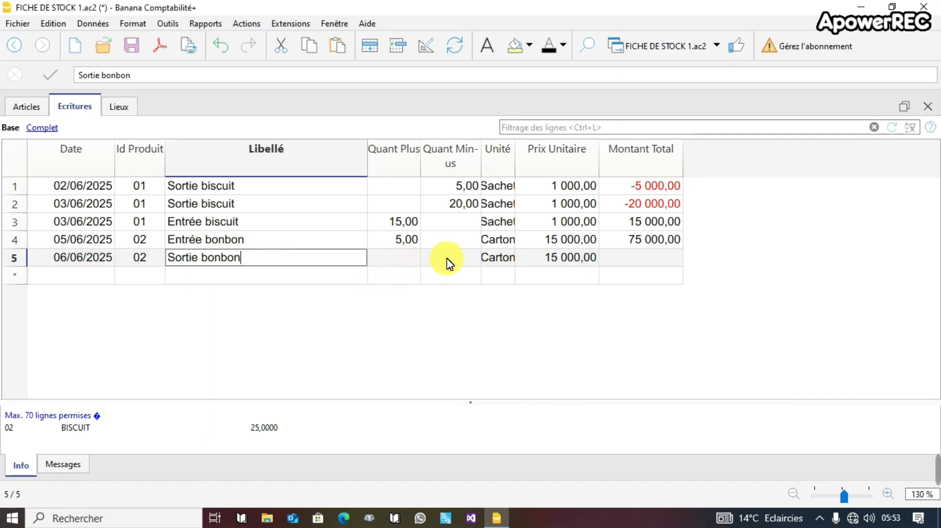
pyautogui.click(448, 260)
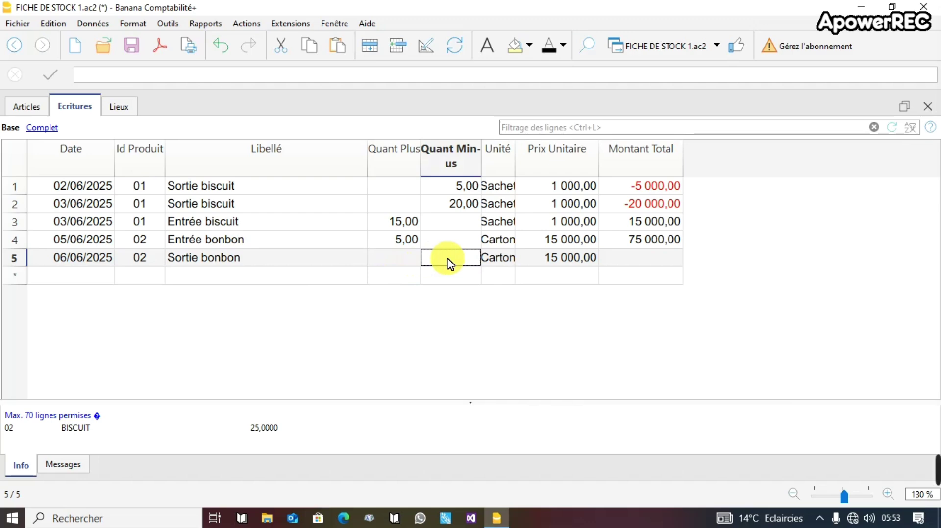
# Take out 25 units in Quant Minus and review the balances in Articles.
pyautogui.write('25')
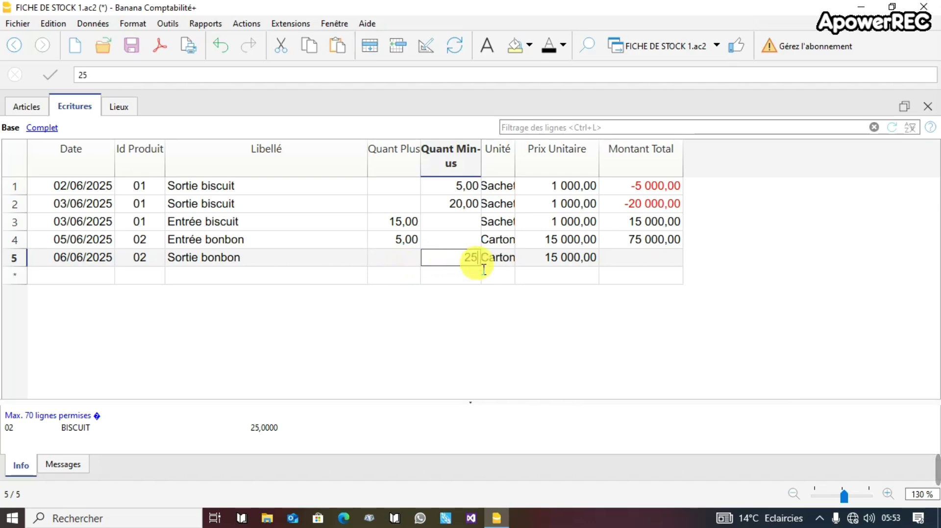
pyautogui.press('Return')
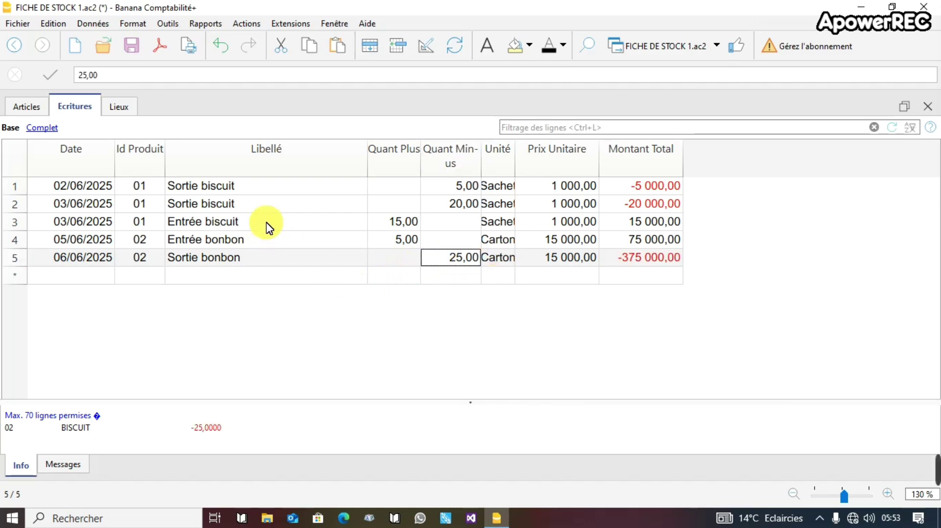
pyautogui.click(26, 108)
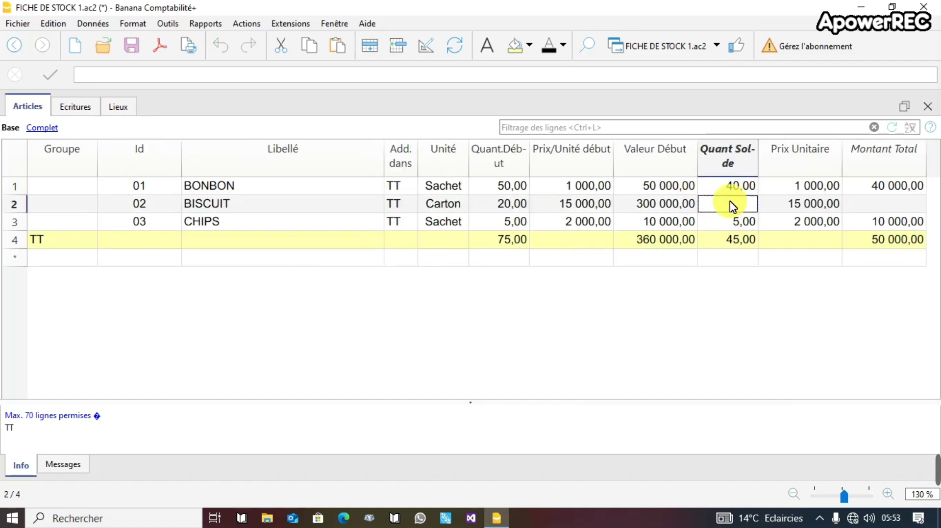
pyautogui.click(83, 107)
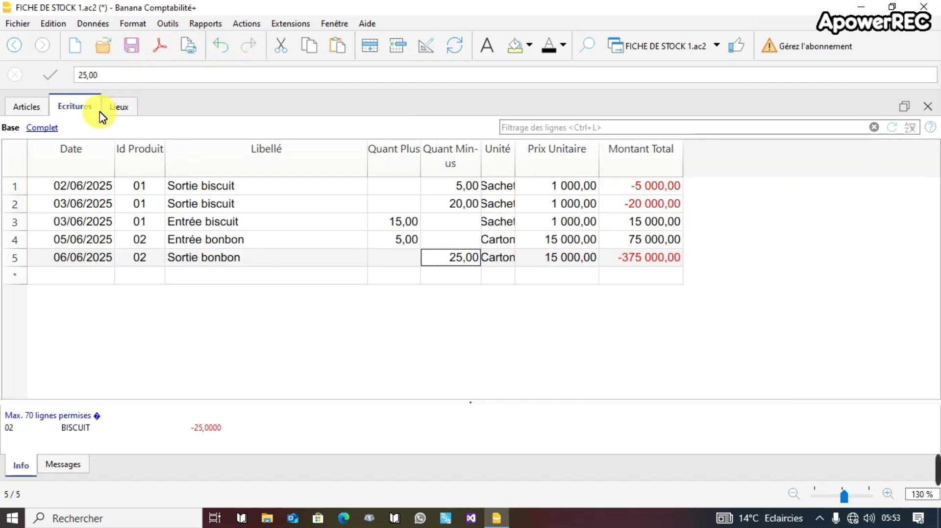
# Start an 08/06/2025 entry for product 03 (CHIPS) labelled 'Sortie CHIPS'.
pyautogui.click(71, 277)
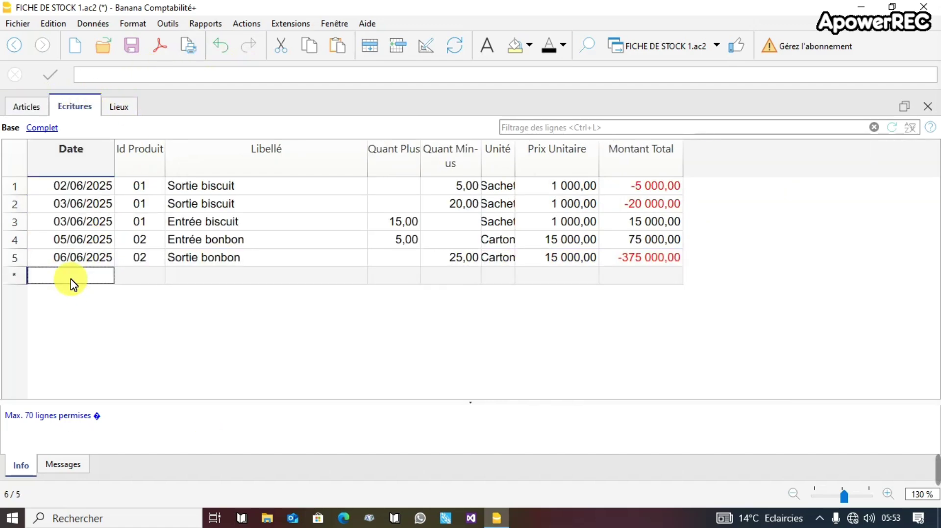
pyautogui.write('08')
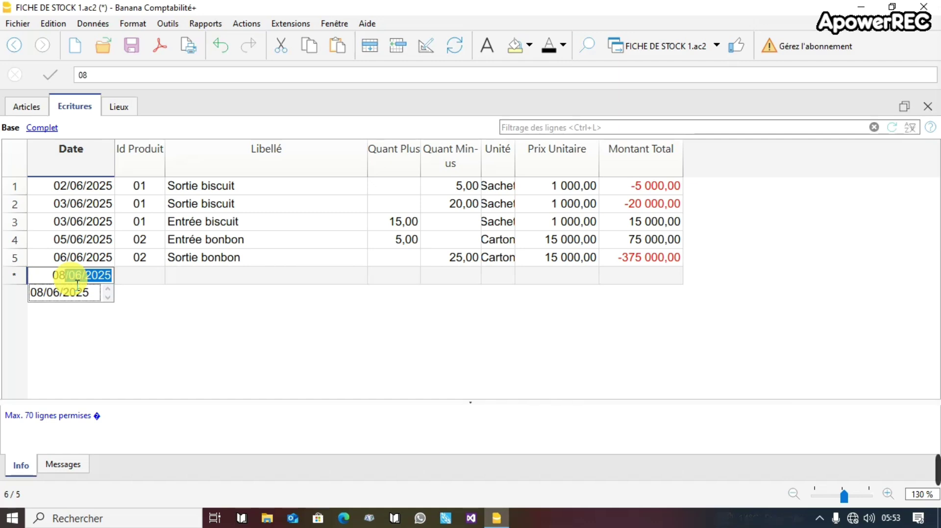
pyautogui.press('Return')
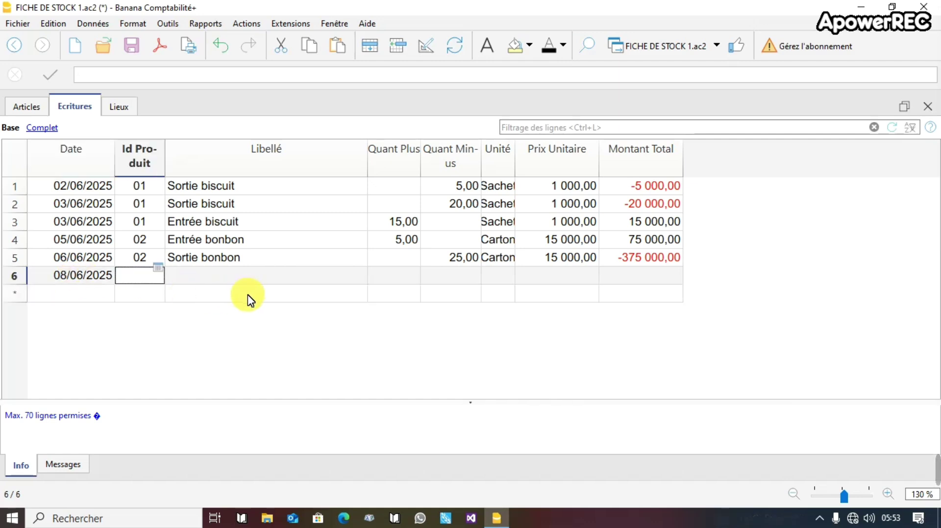
pyautogui.write('03')
pyautogui.click(161, 330)
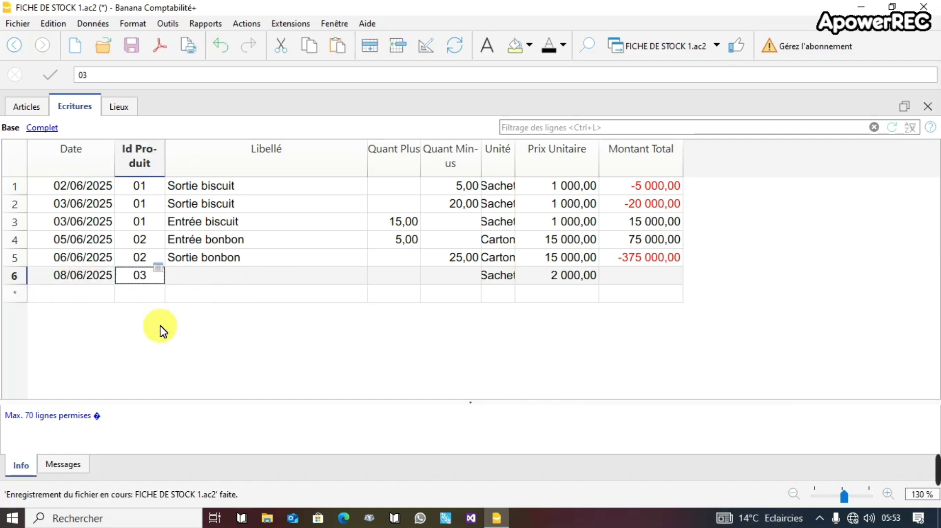
pyautogui.click(213, 275)
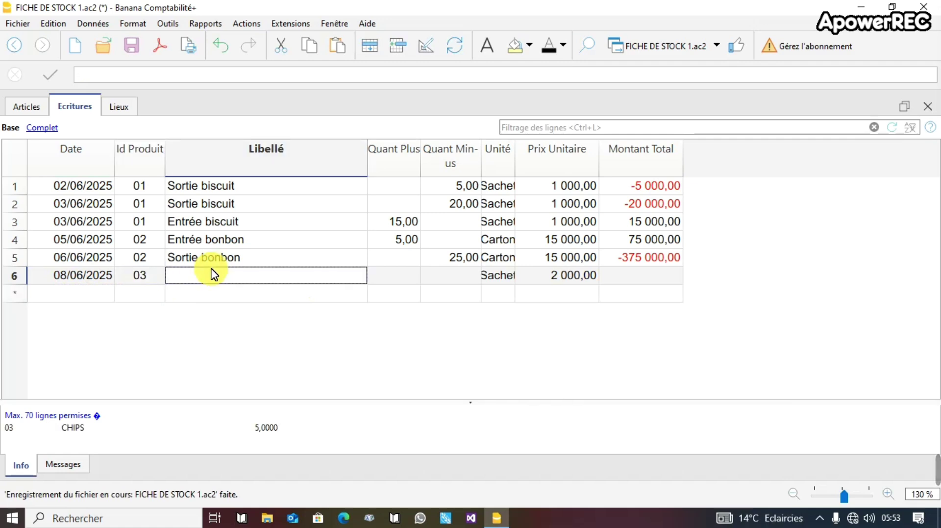
pyautogui.click(579, 273)
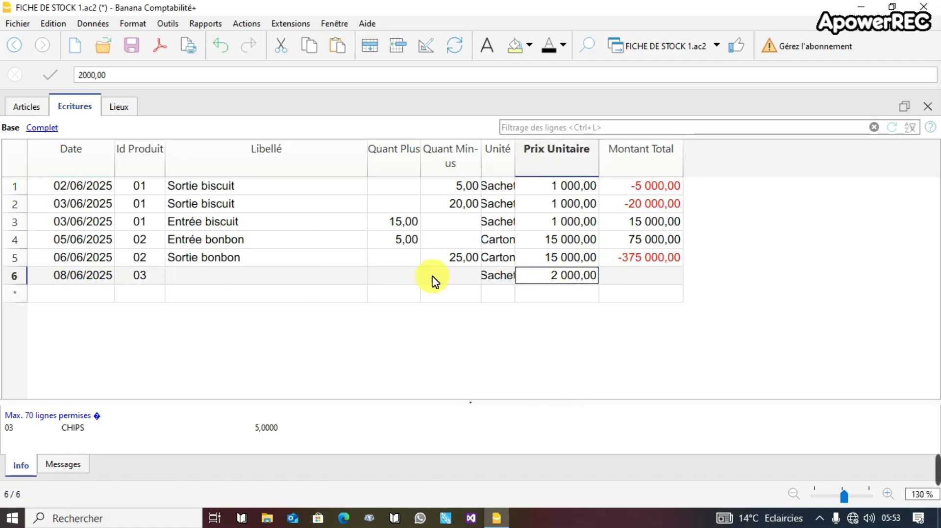
pyautogui.click(204, 276)
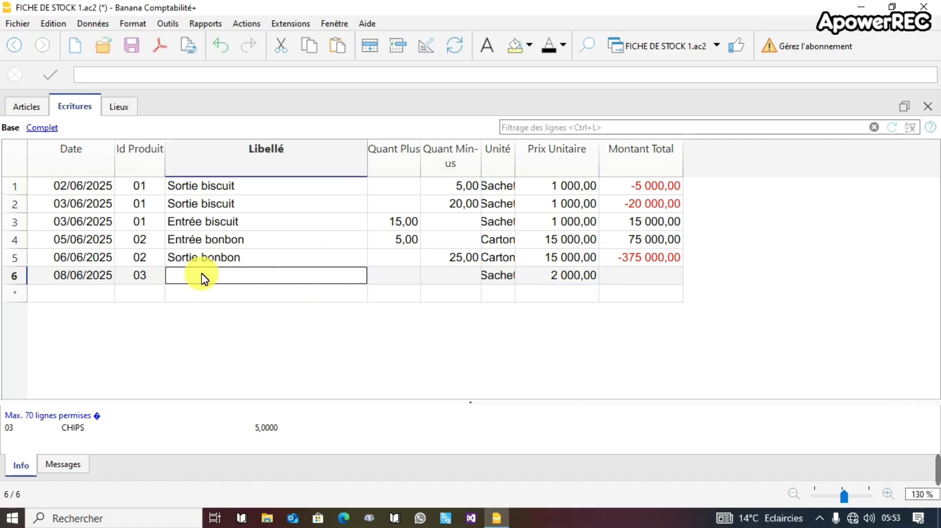
pyautogui.write('sO')
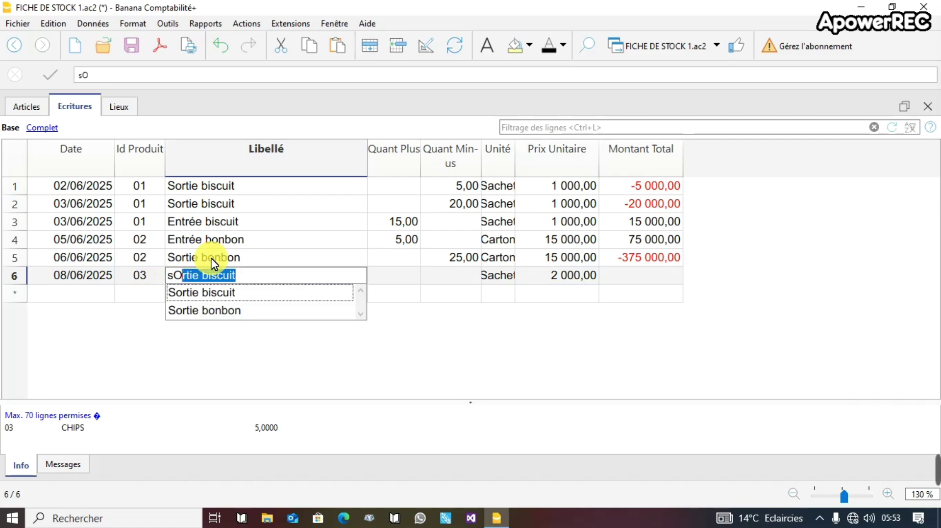
pyautogui.press('BackSpace')
pyautogui.press('BackSpace')
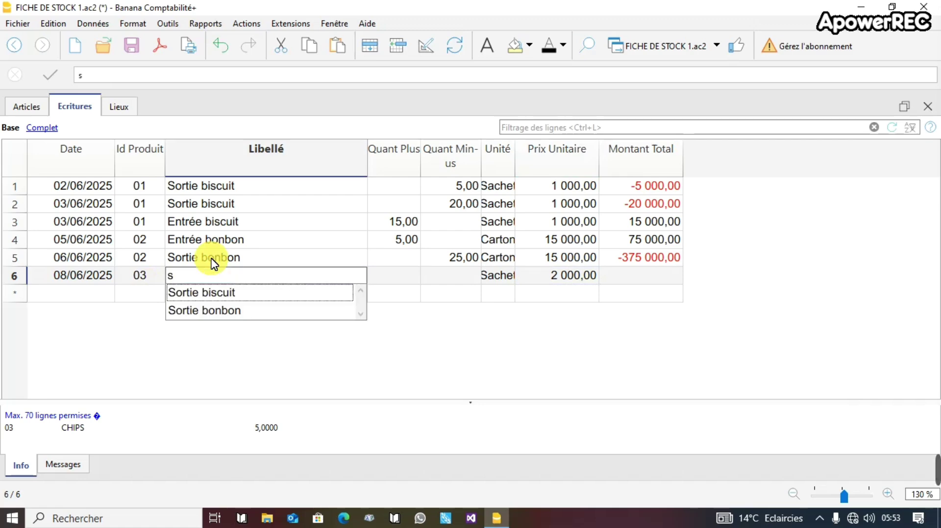
pyautogui.press('BackSpace')
pyautogui.write('Sort')
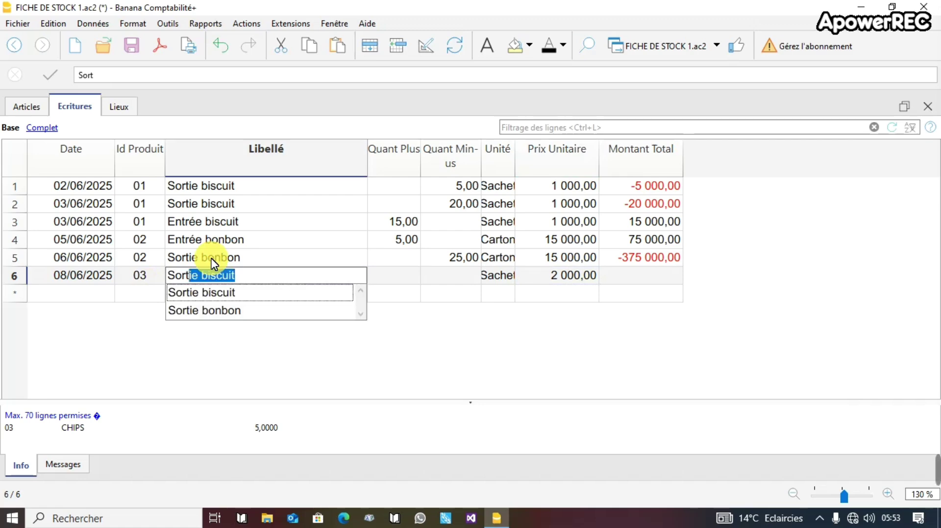
pyautogui.write('ie CHIPS')
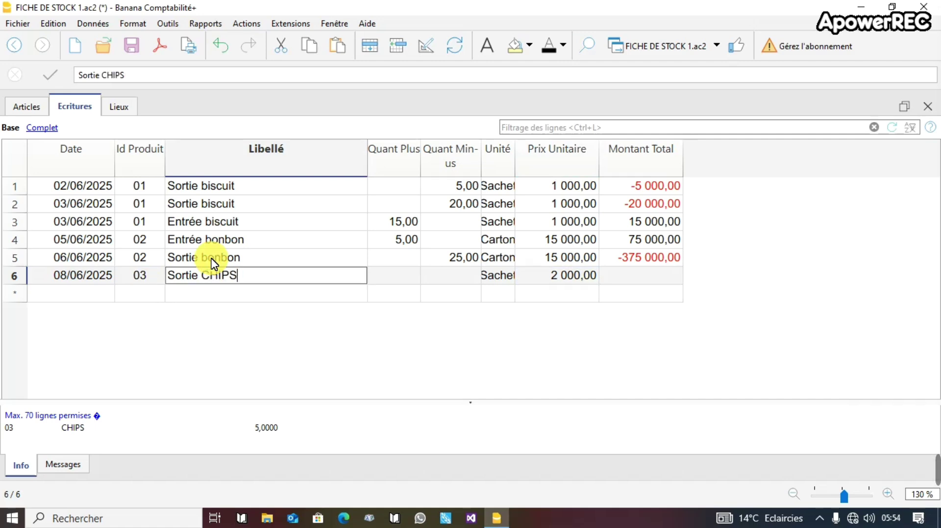
pyautogui.click(390, 277)
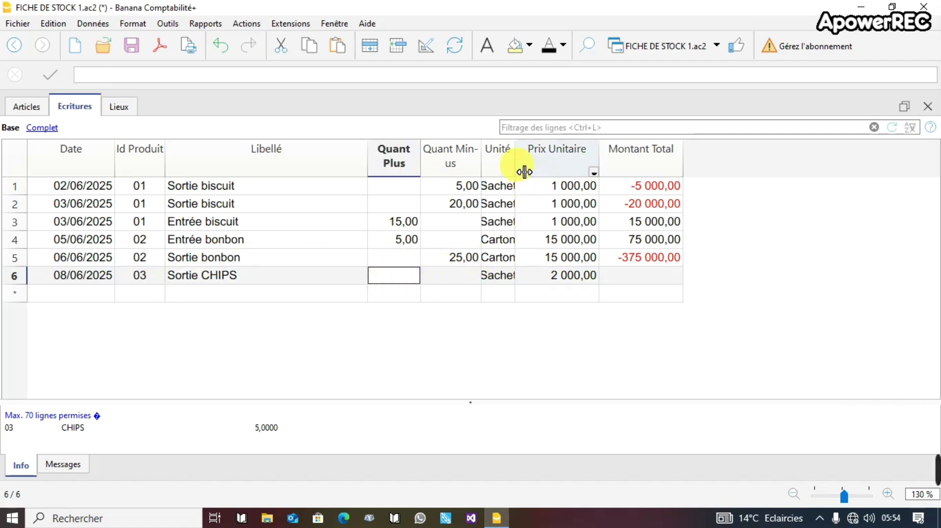
# Widen the Unité column and enter 15 as row 6's outgoing quantity.
pyautogui.moveTo(524, 171); pyautogui.dragTo(537, 171)
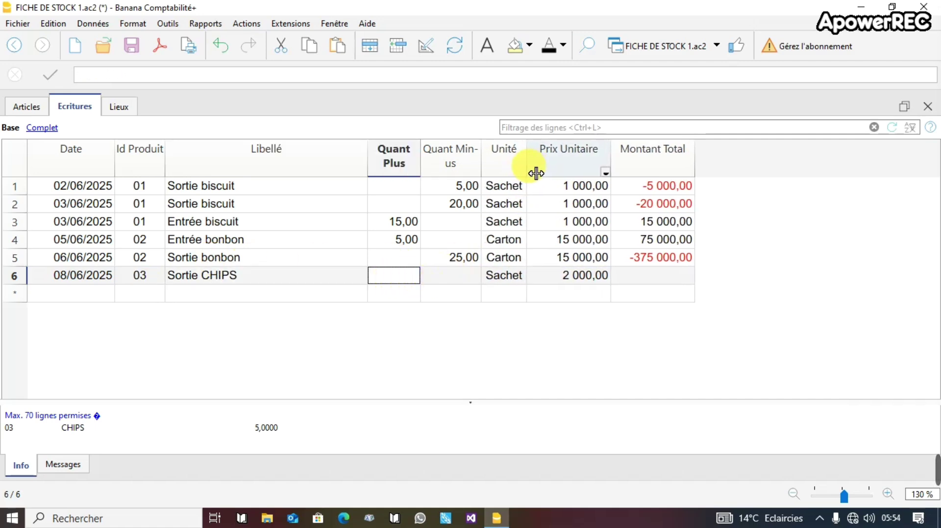
pyautogui.click(448, 274)
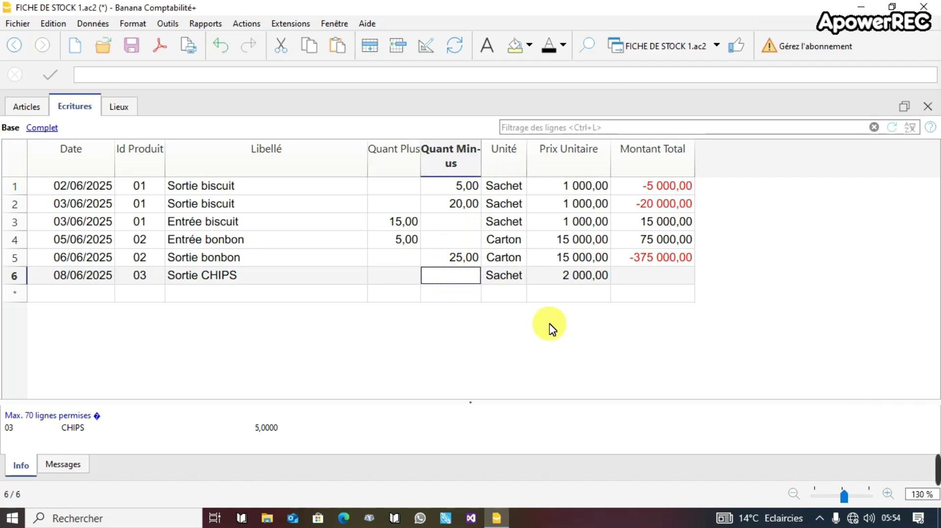
pyautogui.write('15')
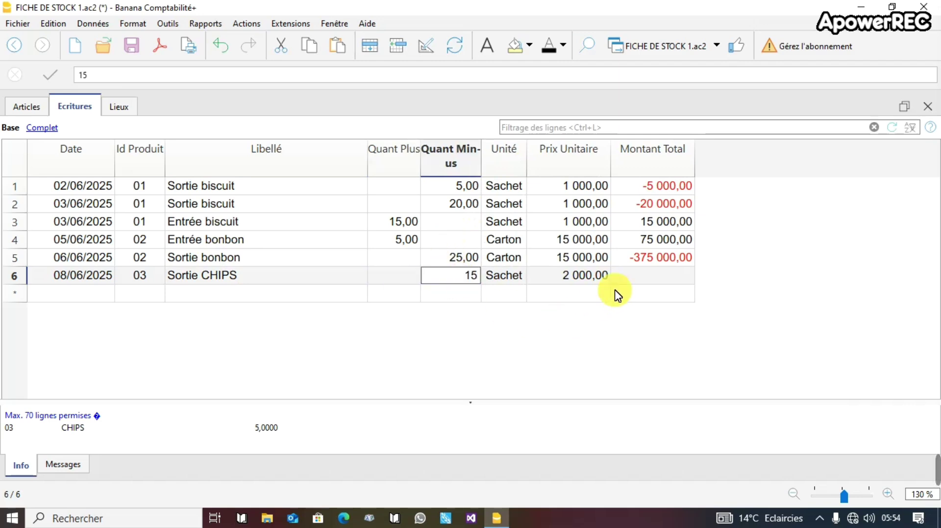
pyautogui.press('Return')
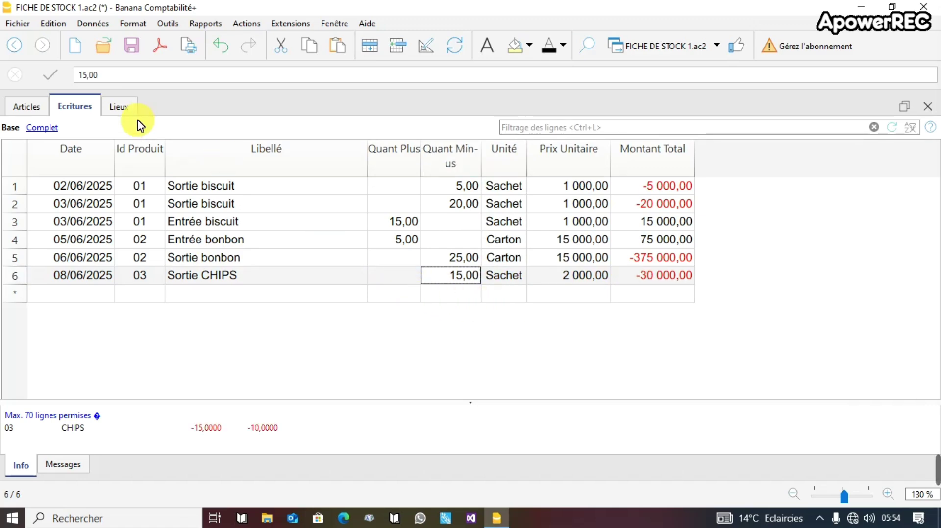
# Check CHIPS stands at -10,00 in Articles, then type 10 as the next entry's date.
pyautogui.click(30, 107)
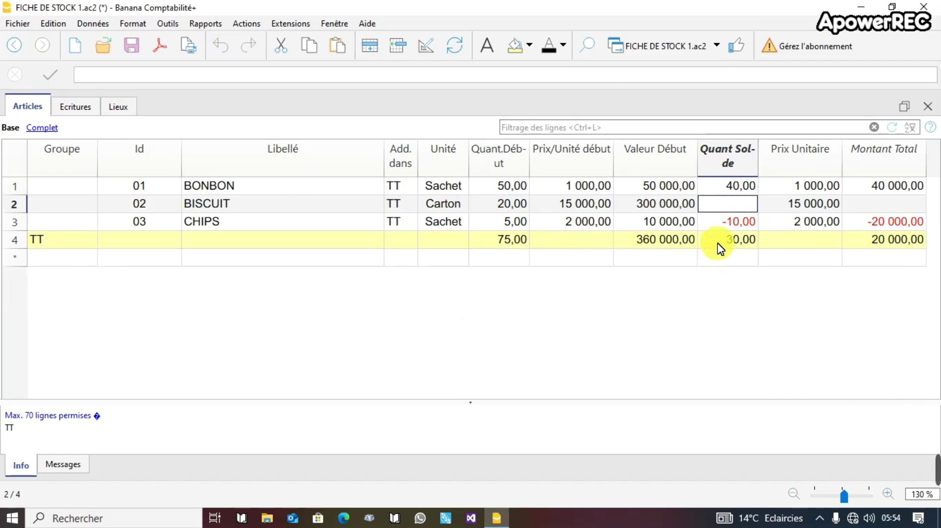
pyautogui.click(737, 226)
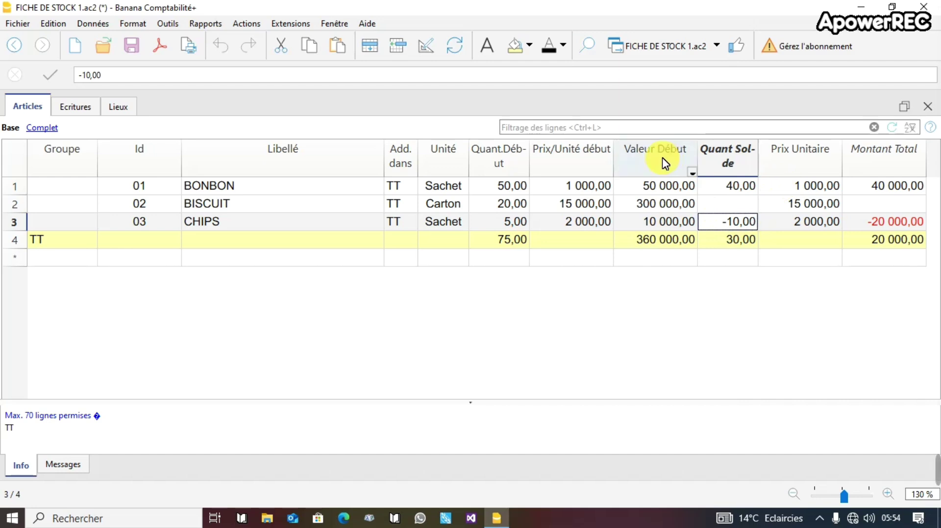
pyautogui.click(74, 105)
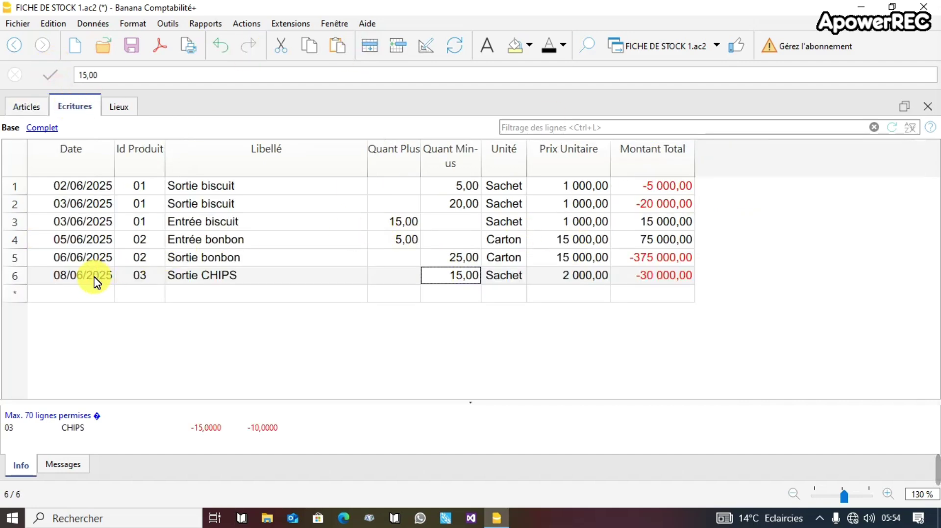
pyautogui.click(79, 294)
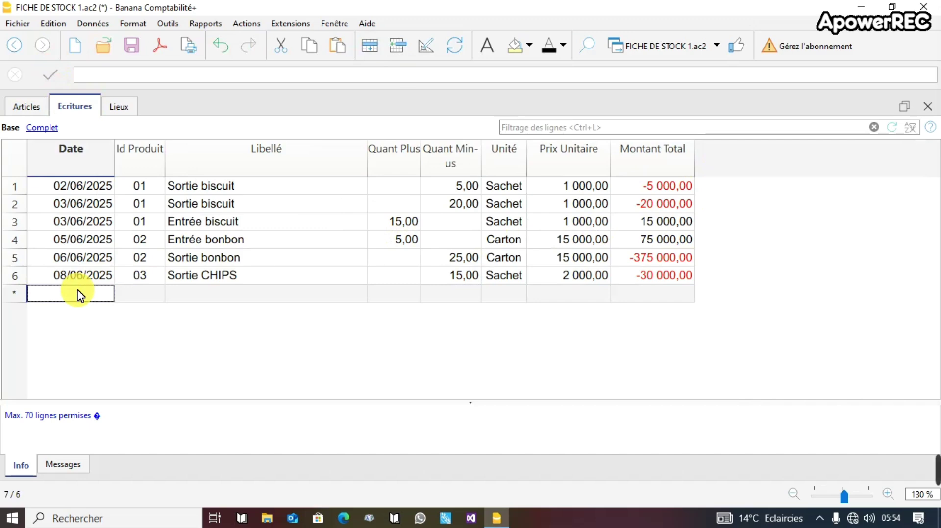
pyautogui.write('10')
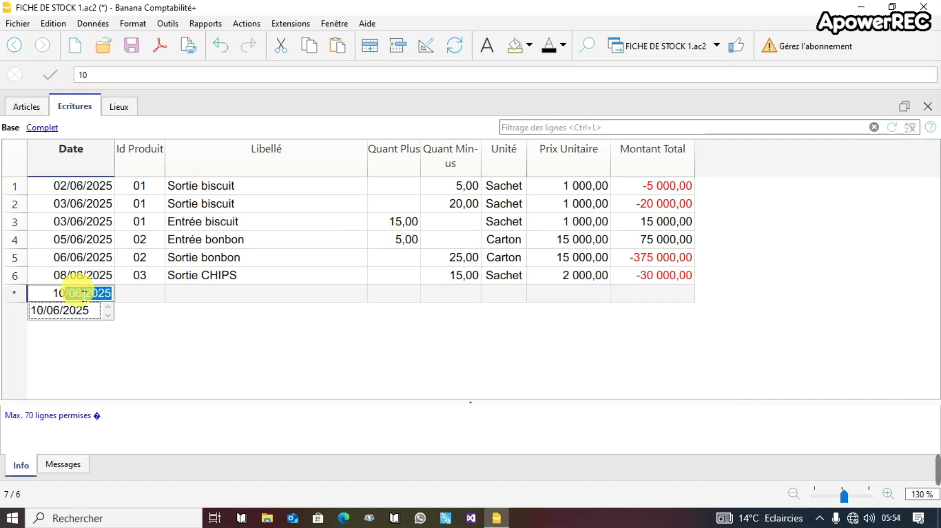